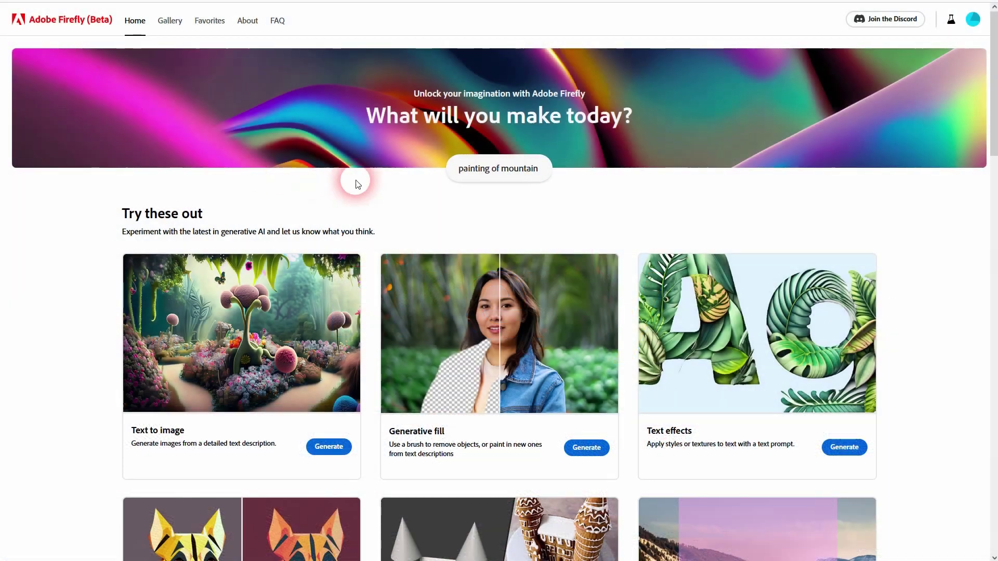
- Open Generative fill and upload the 'removal example' photo from the Downloads folder
type("d trees")
left_click(580, 374)
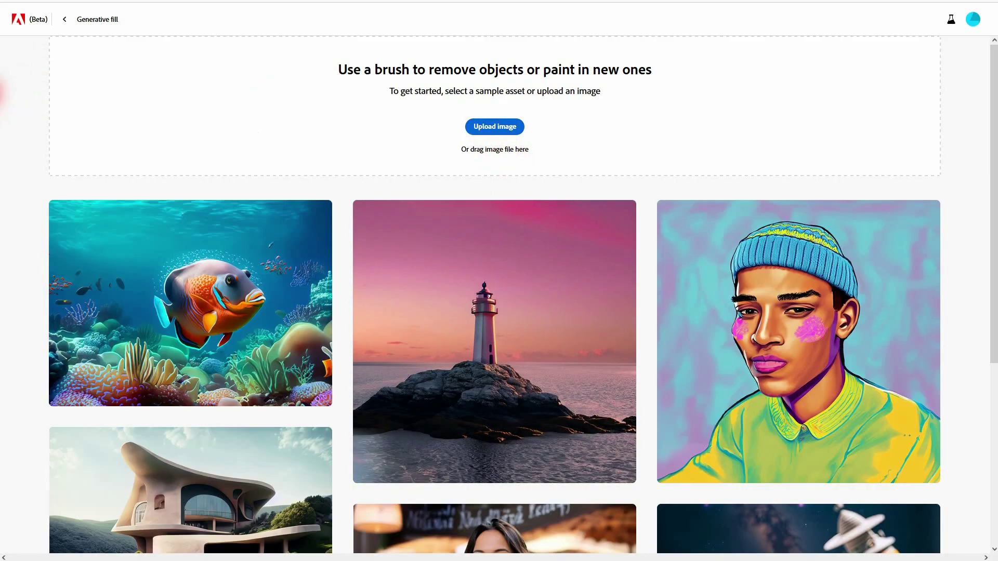
left_click(1, 96)
left_click(33, 234)
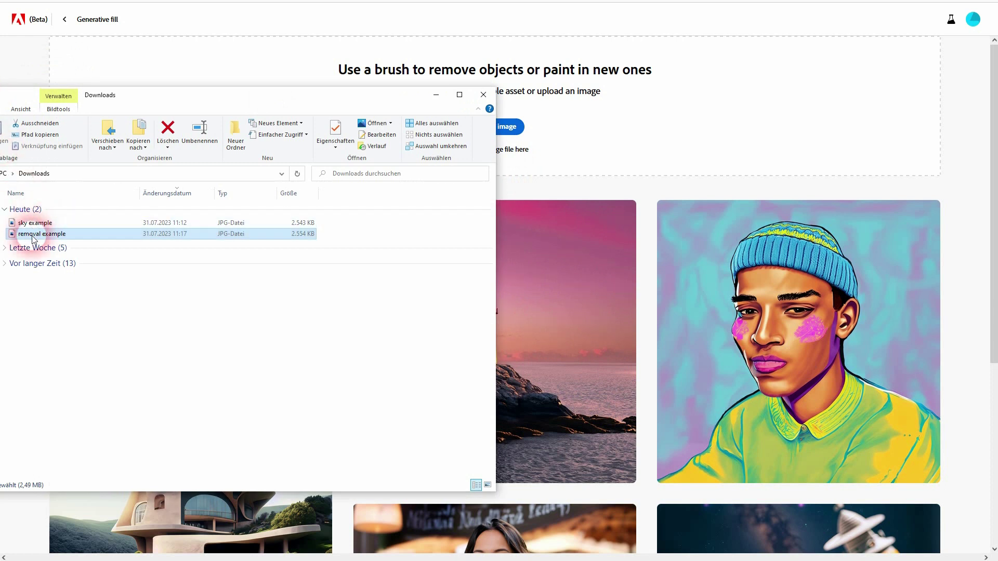
left_click_drag(33, 239, 602, 145)
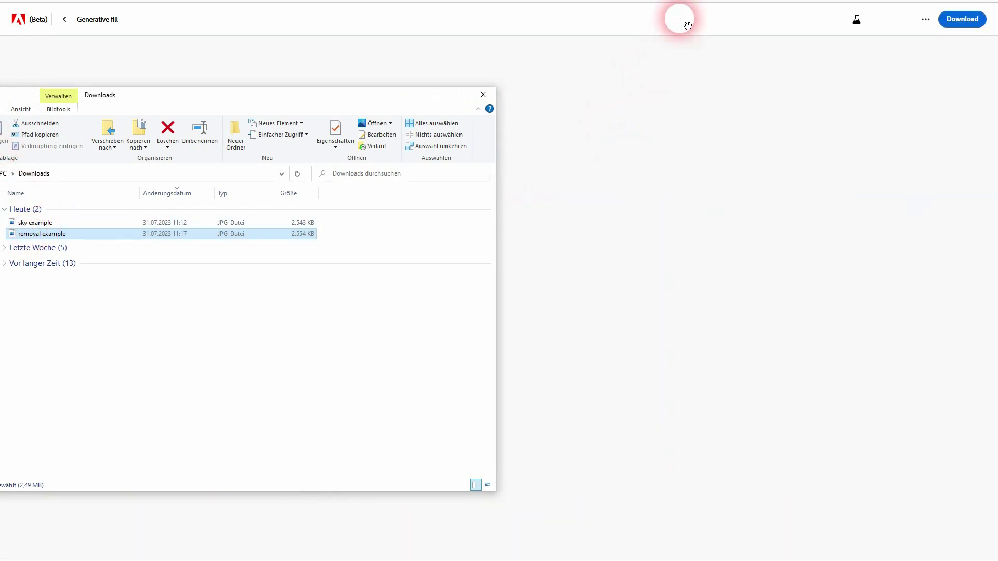
- In Remove mode with a 47% brush, paint over the sailboat and its mast and remove them
left_click(686, 24)
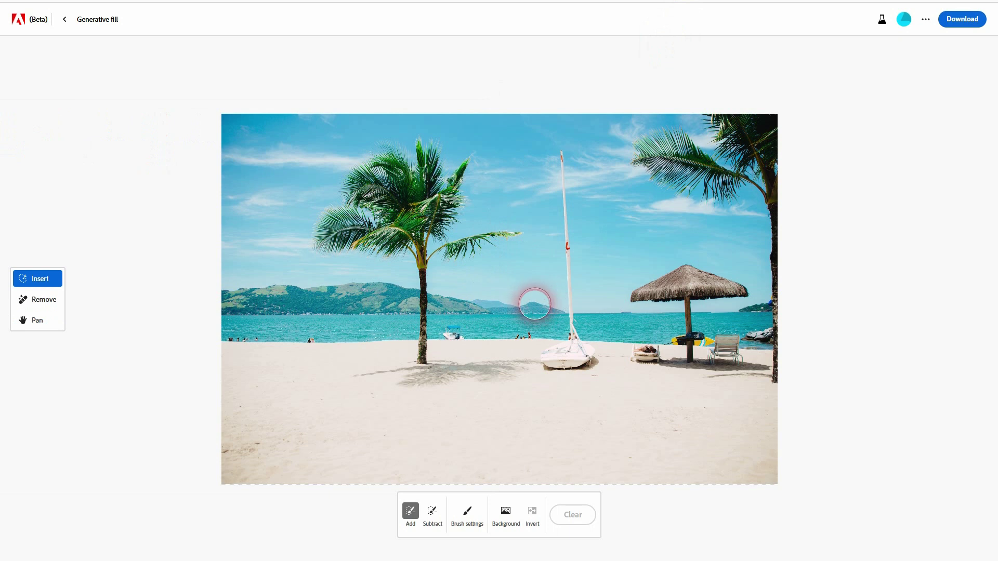
left_click_drag(574, 338, 559, 353)
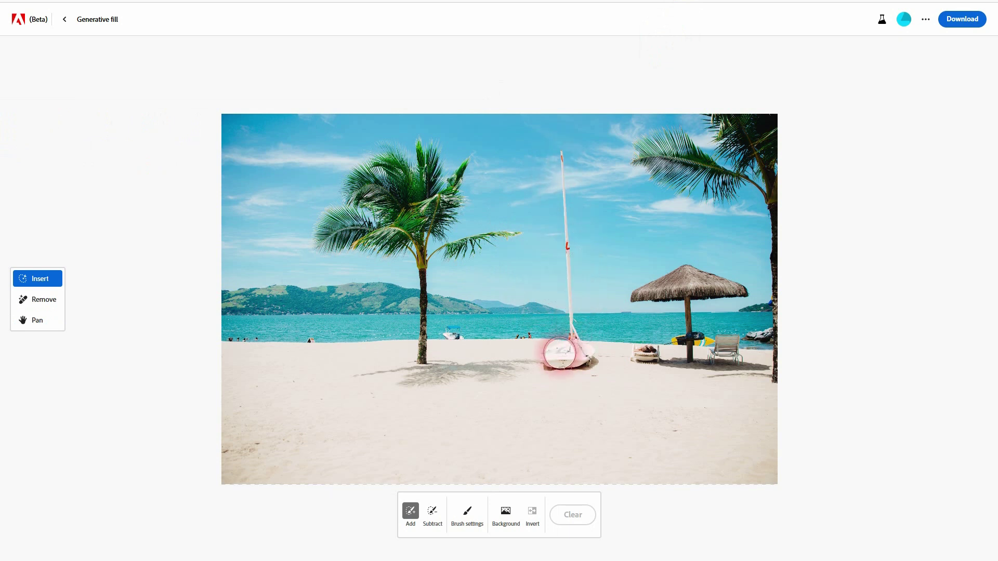
left_click(49, 298)
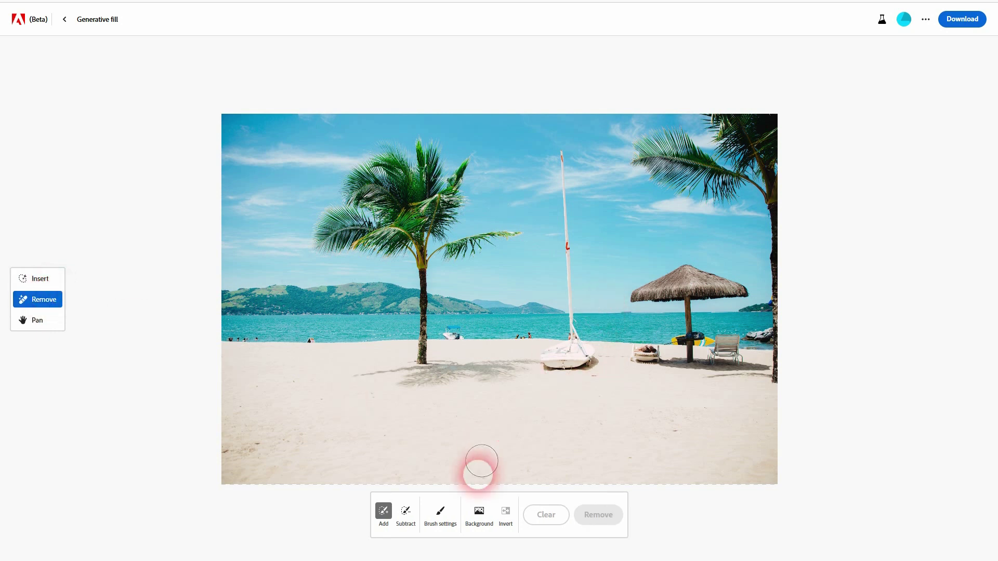
left_click(441, 512)
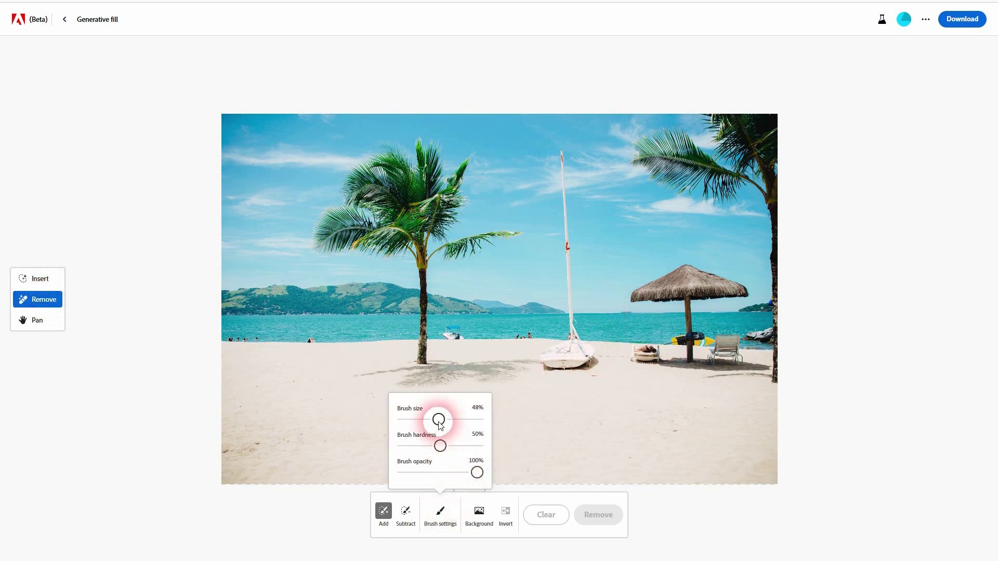
mouse_move(440, 425)
left_mouse_down()
mouse_move(452, 419)
mouse_move(438, 419)
left_mouse_up()
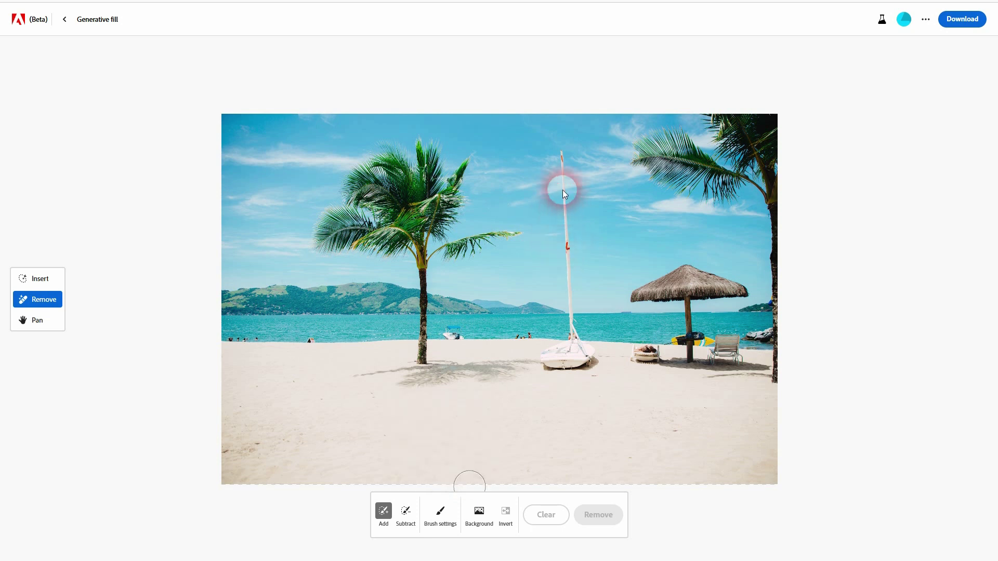
mouse_move(562, 150)
left_mouse_down()
mouse_move(576, 254)
mouse_move(572, 357)
mouse_move(590, 356)
mouse_move(543, 361)
mouse_move(597, 364)
left_mouse_up()
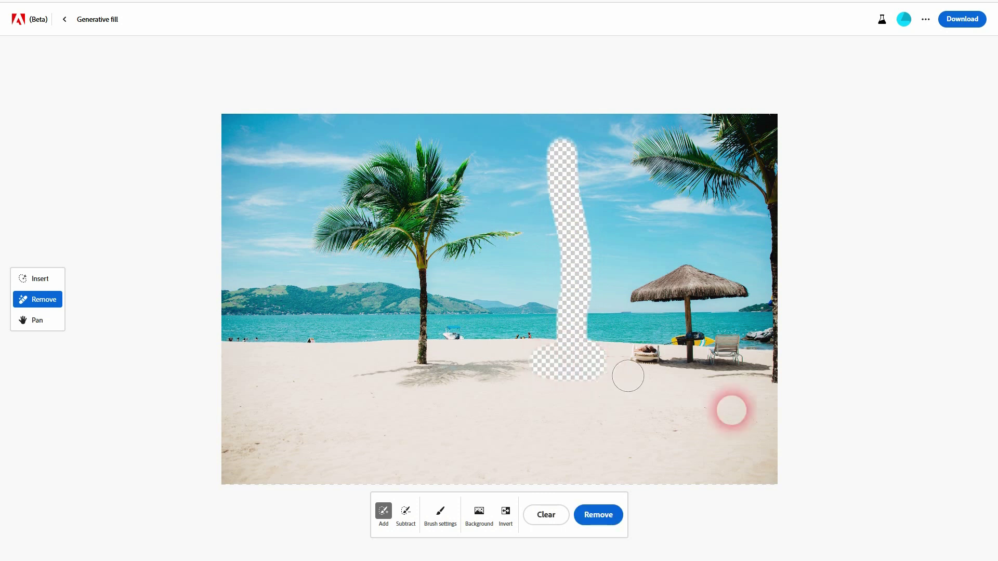
left_click(601, 517)
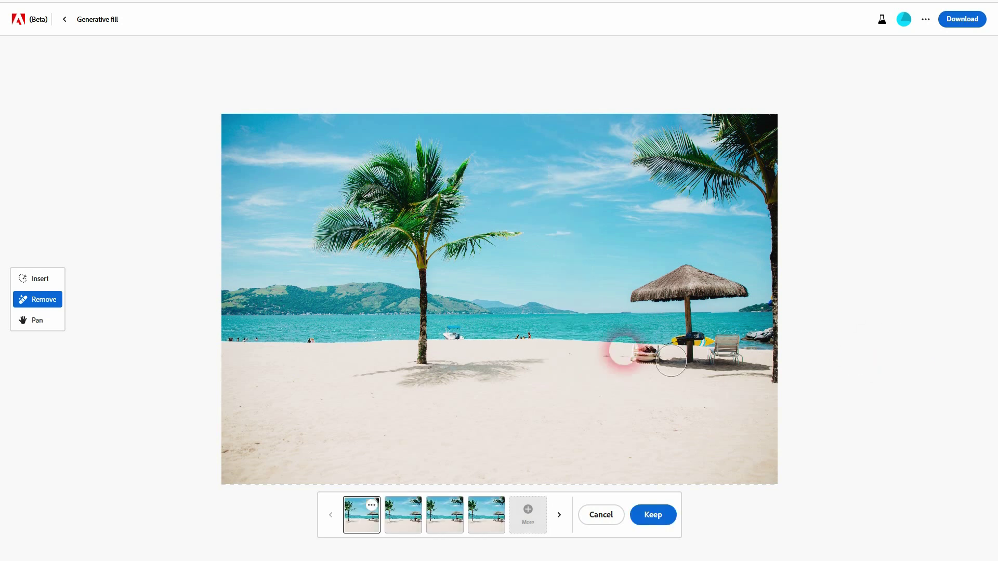
- Compare the four sailboat-removal variations and keep the third one
left_click(404, 525)
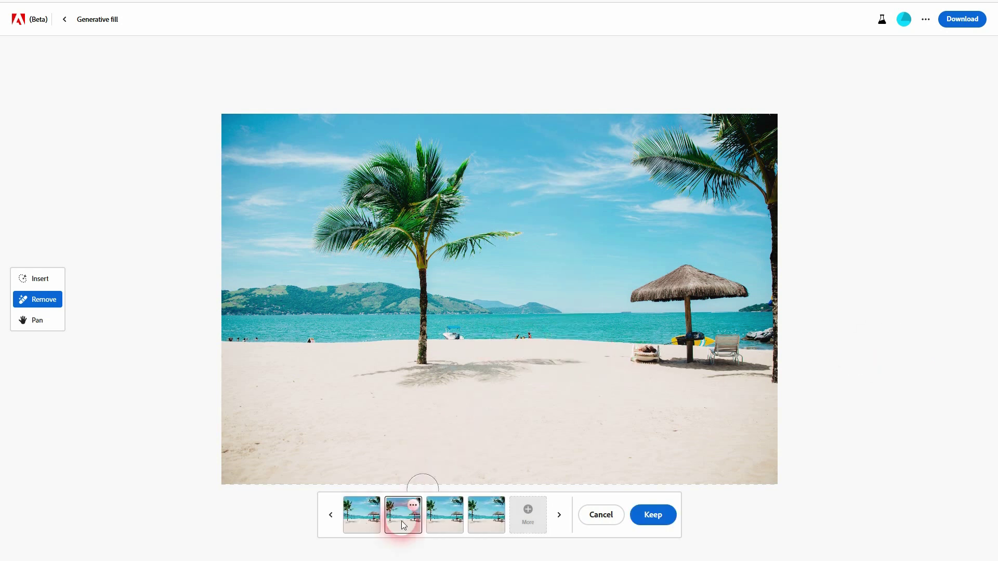
left_click(360, 525)
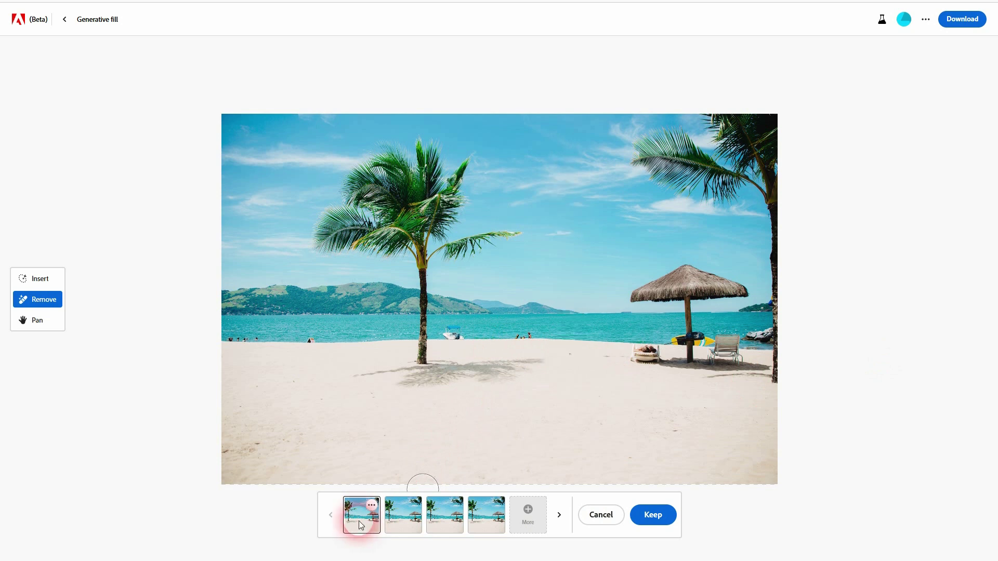
left_click(400, 525)
left_click(438, 526)
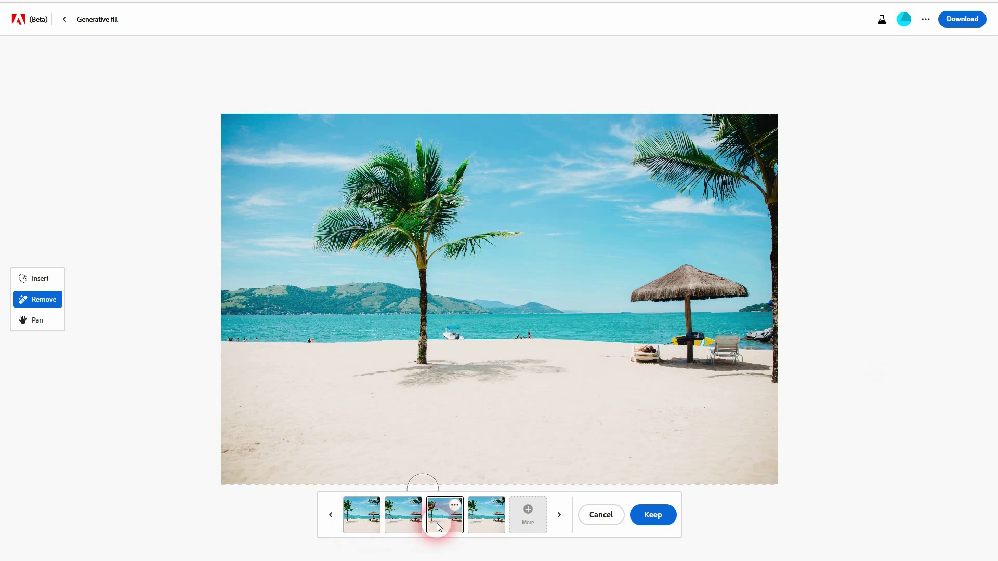
left_click(485, 521)
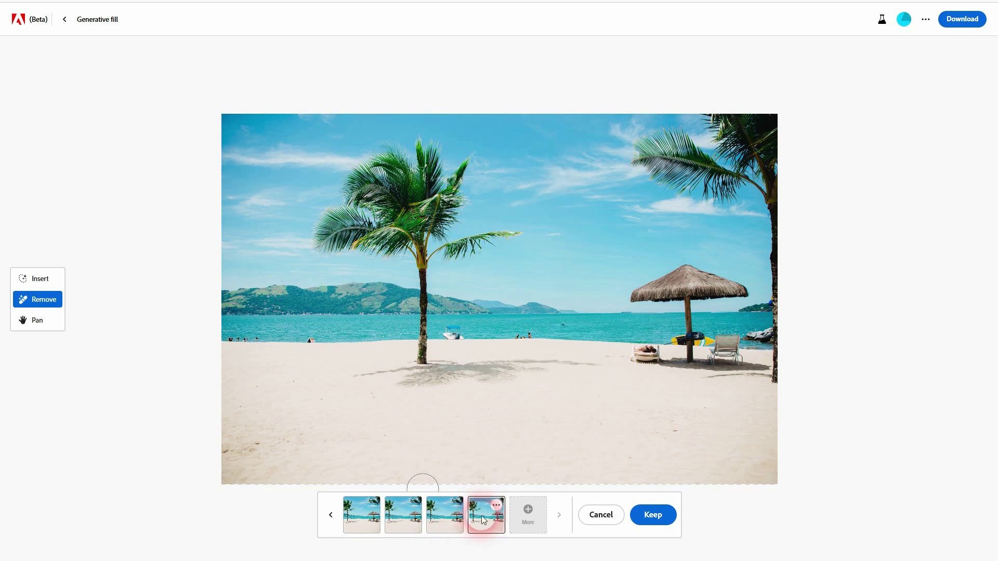
left_click(442, 517)
left_click(579, 309)
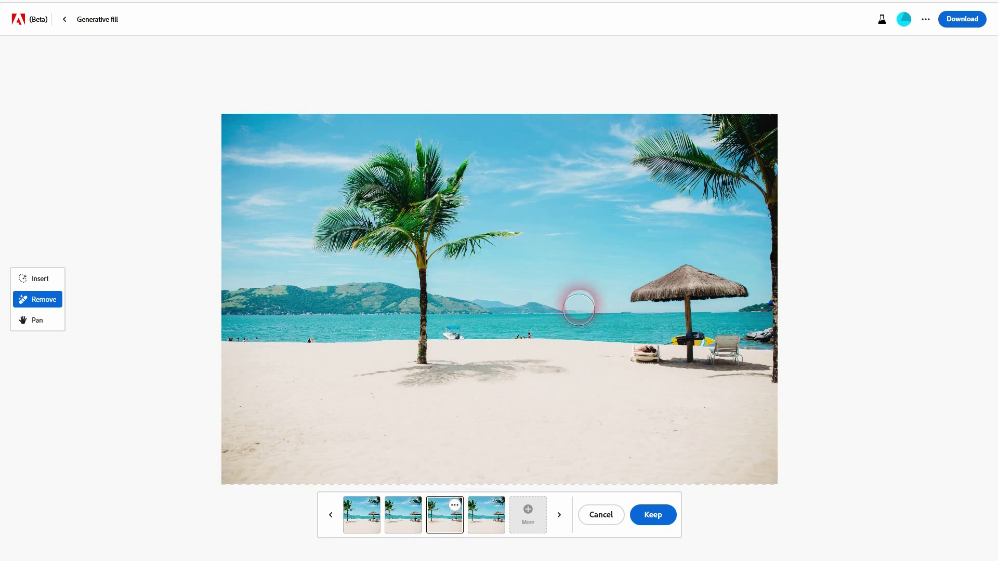
left_click(479, 520)
left_click(444, 516)
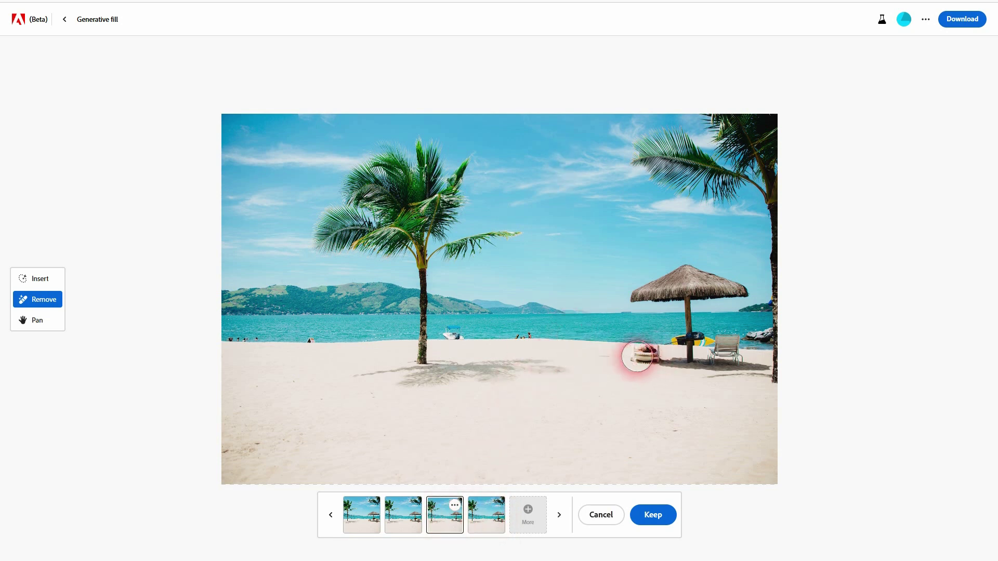
left_click(647, 518)
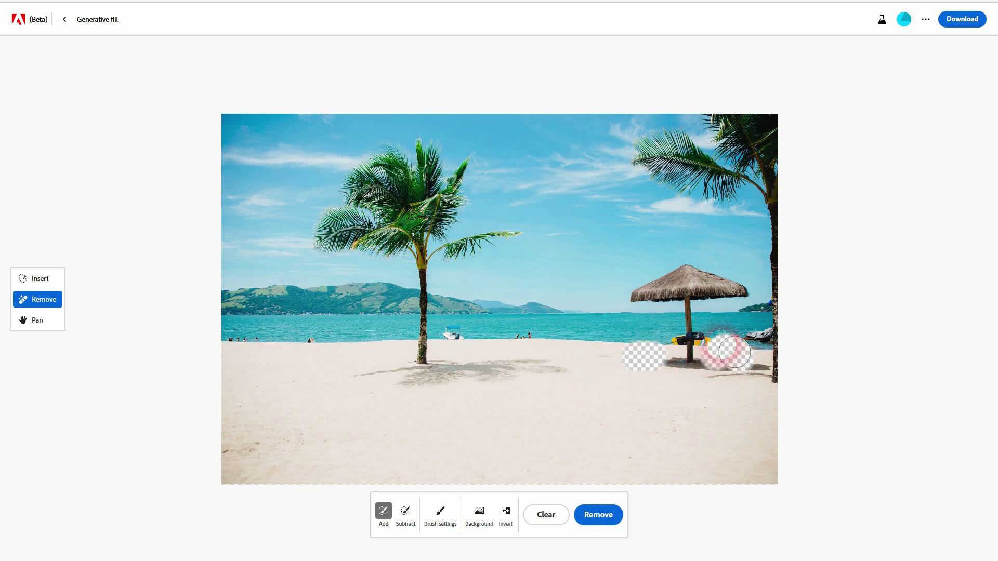
- Paint over the chairs and gear under the umbrella and the nearby sand, then remove them
left_click_drag(684, 339, 636, 358)
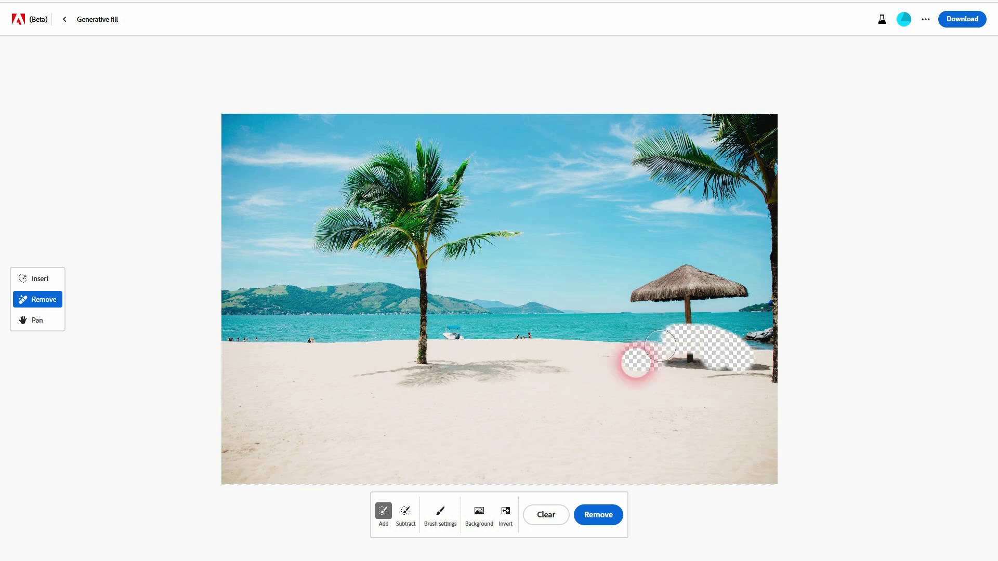
left_click(621, 453)
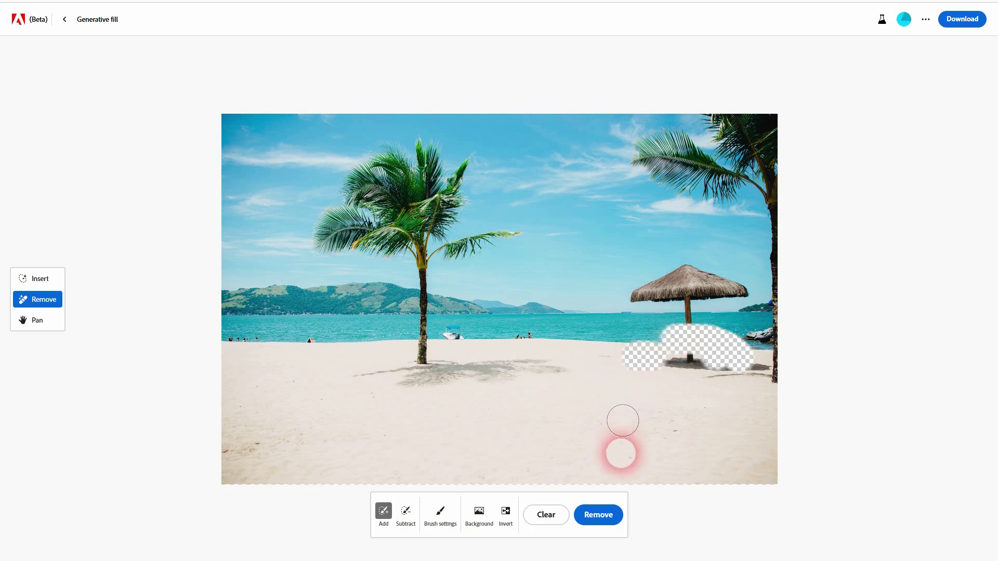
left_click(604, 513)
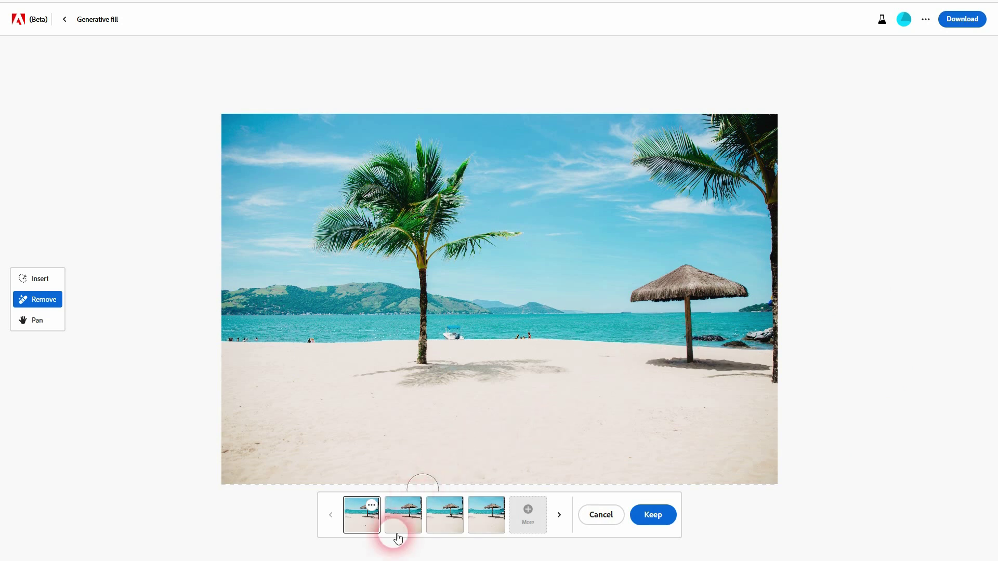
- Keep the fourth variation and download the edited beach photo
left_click(410, 531)
left_click(454, 528)
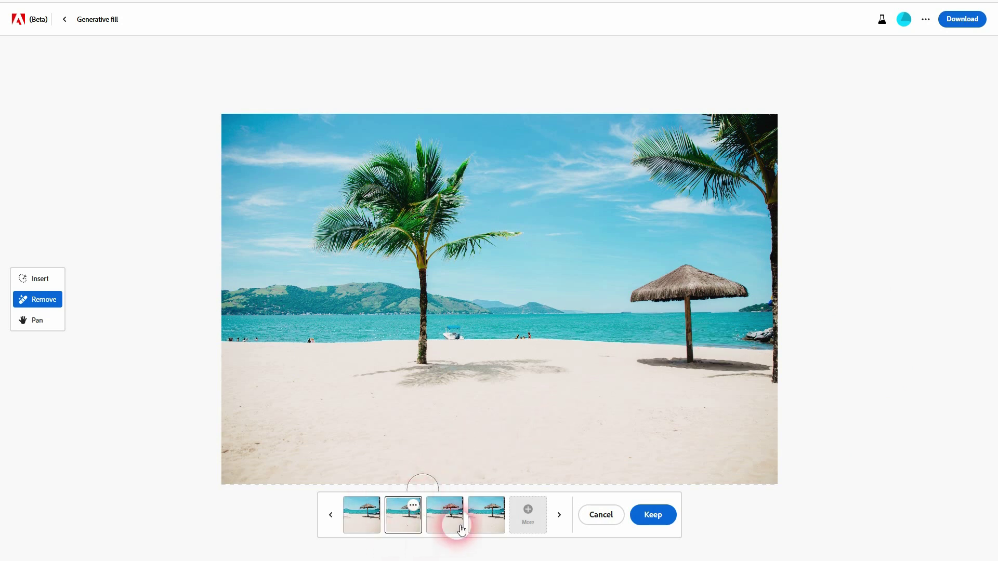
left_click(488, 521)
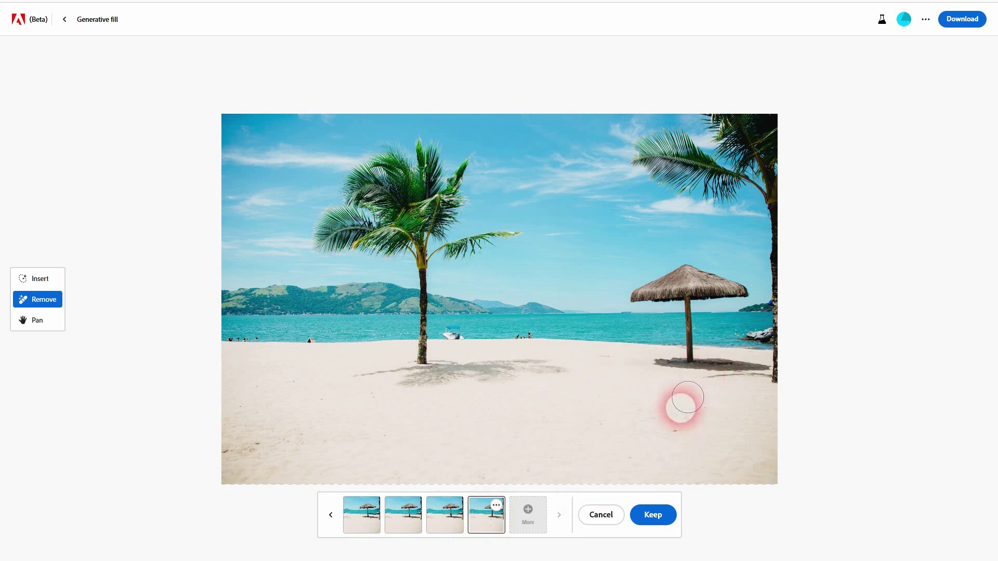
left_click(656, 515)
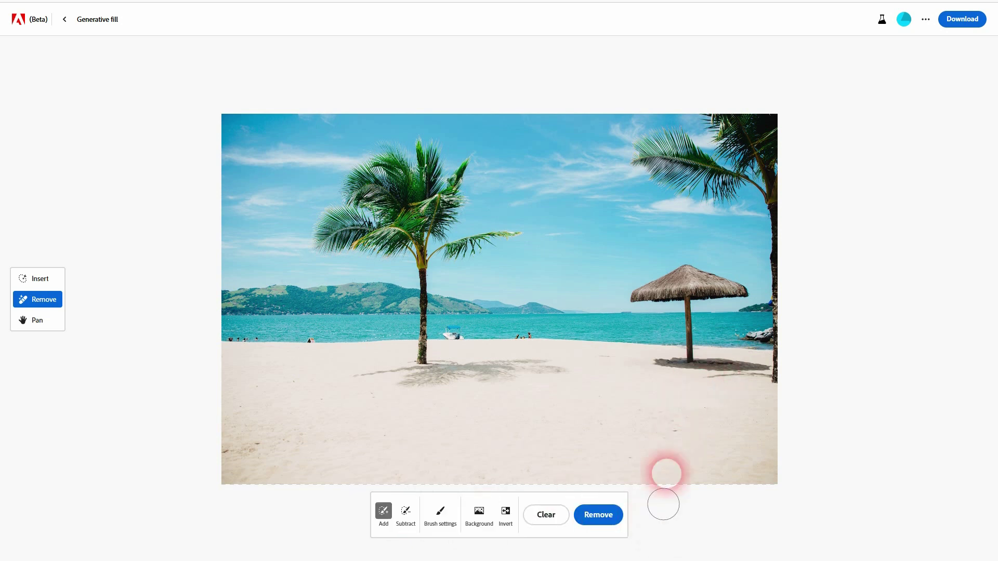
left_click(975, 21)
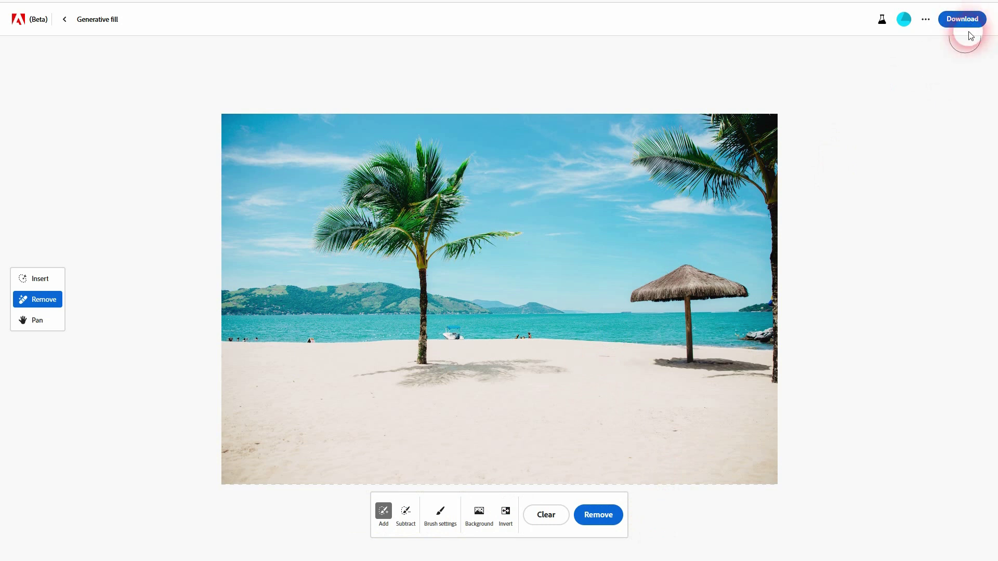
- Start a new Generative fill with the 'sky example' mountain photo from Downloads
left_click(69, 22)
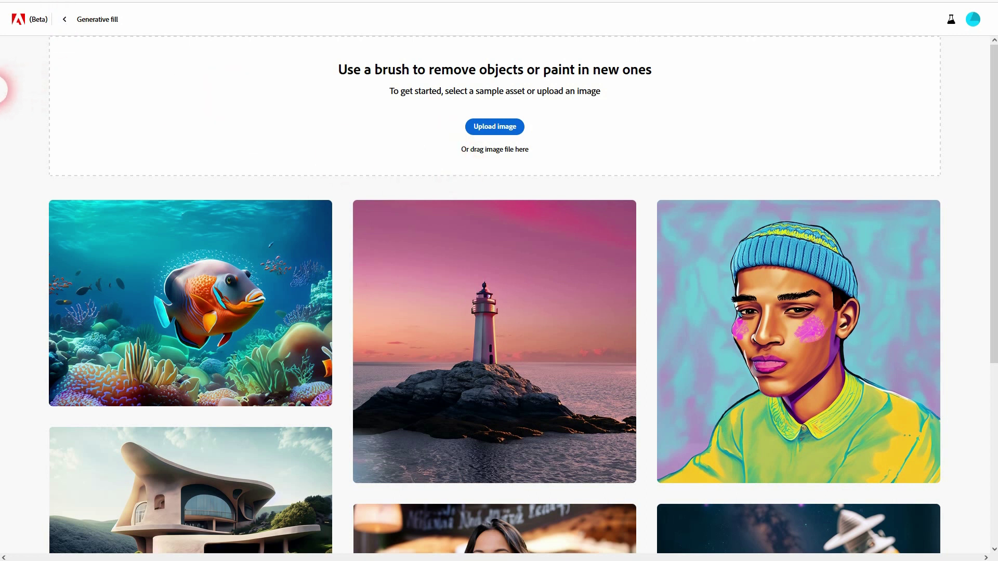
key("alt+Tab")
left_click_drag(37, 222, 646, 99)
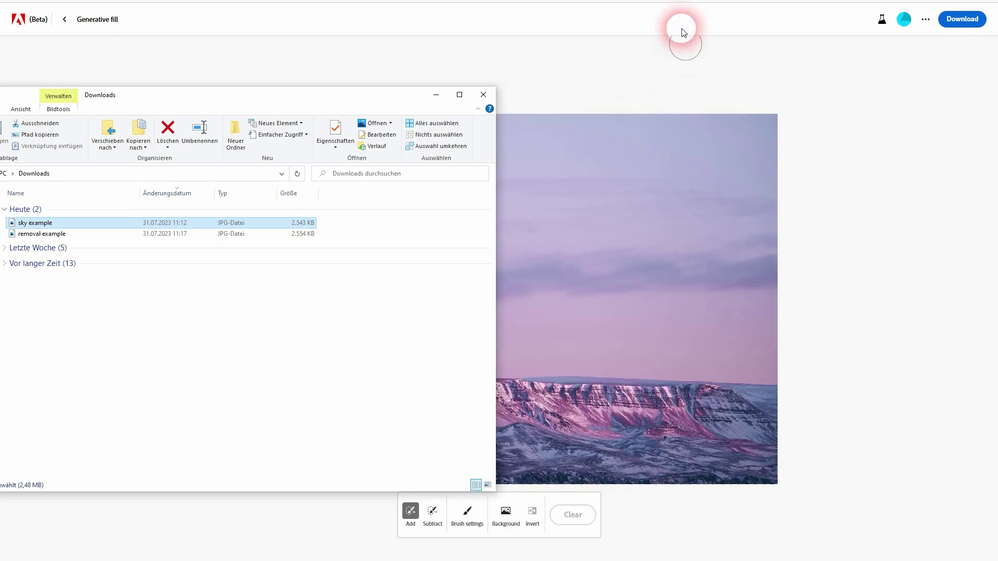
left_click(683, 33)
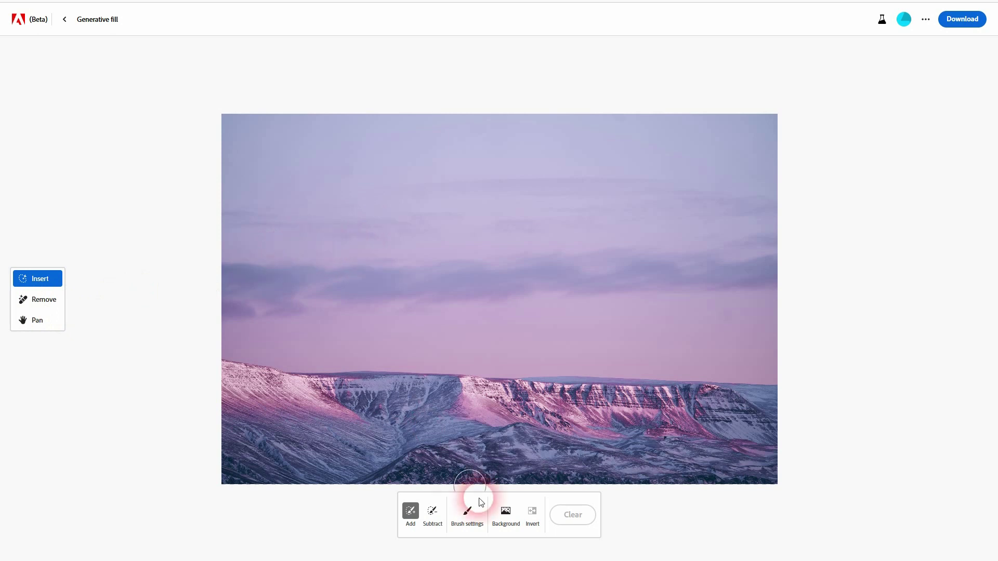
- With a 61% brush, mask the entire sky above the mountains and generate a blue sunny sky
left_click(467, 513)
left_click_drag(465, 423, 482, 422)
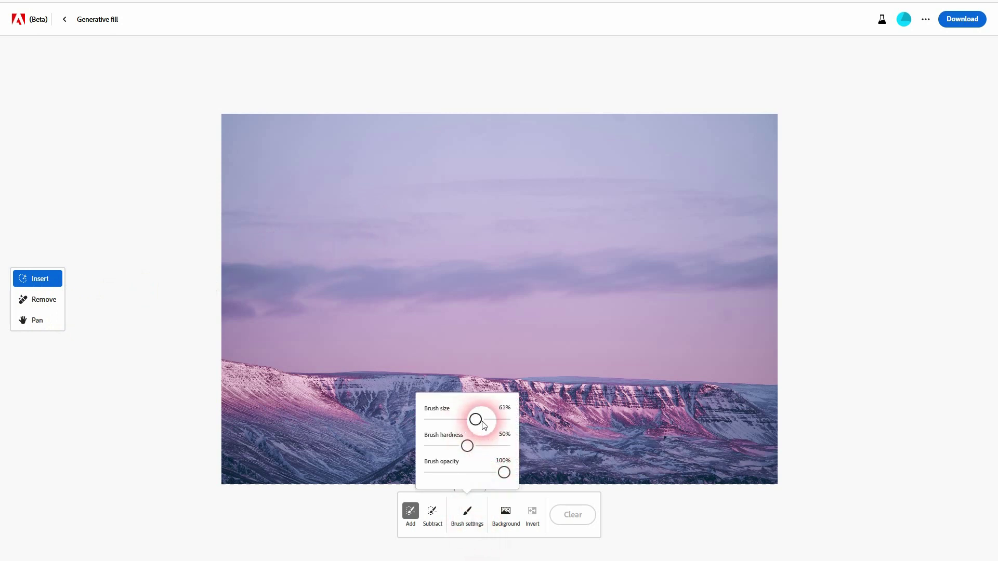
left_click(719, 154)
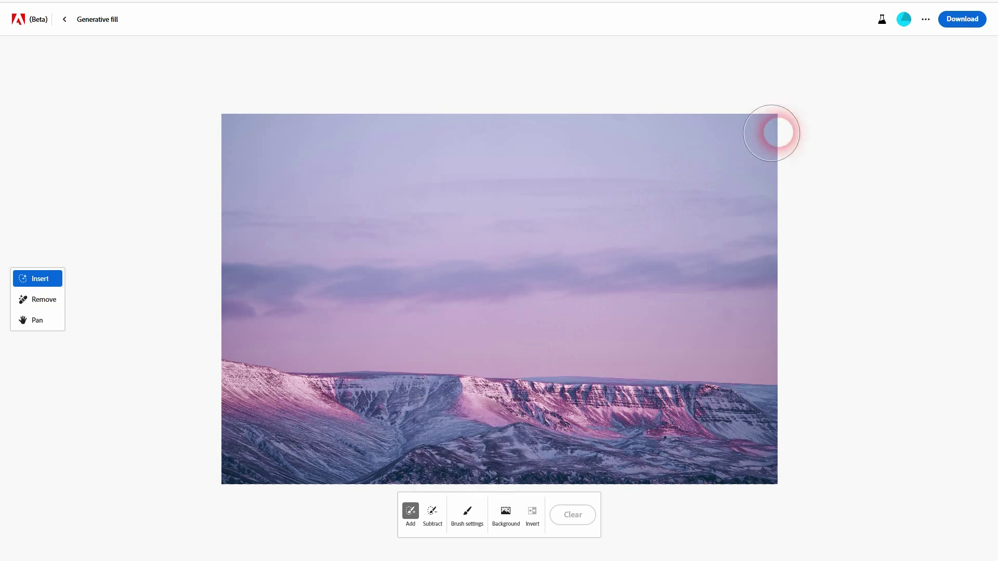
mouse_move(800, 132)
left_mouse_down()
mouse_move(172, 129)
mouse_move(609, 113)
mouse_move(862, 131)
mouse_move(798, 165)
mouse_move(699, 160)
mouse_move(554, 176)
mouse_move(369, 171)
mouse_move(276, 150)
mouse_move(198, 161)
mouse_move(269, 197)
mouse_move(782, 194)
mouse_move(704, 227)
mouse_move(247, 223)
mouse_move(263, 263)
mouse_move(760, 263)
mouse_move(685, 303)
mouse_move(223, 297)
mouse_move(283, 341)
mouse_move(401, 352)
mouse_move(425, 341)
mouse_move(715, 327)
mouse_move(789, 358)
mouse_move(714, 366)
mouse_move(367, 354)
left_mouse_up()
left_click(390, 526)
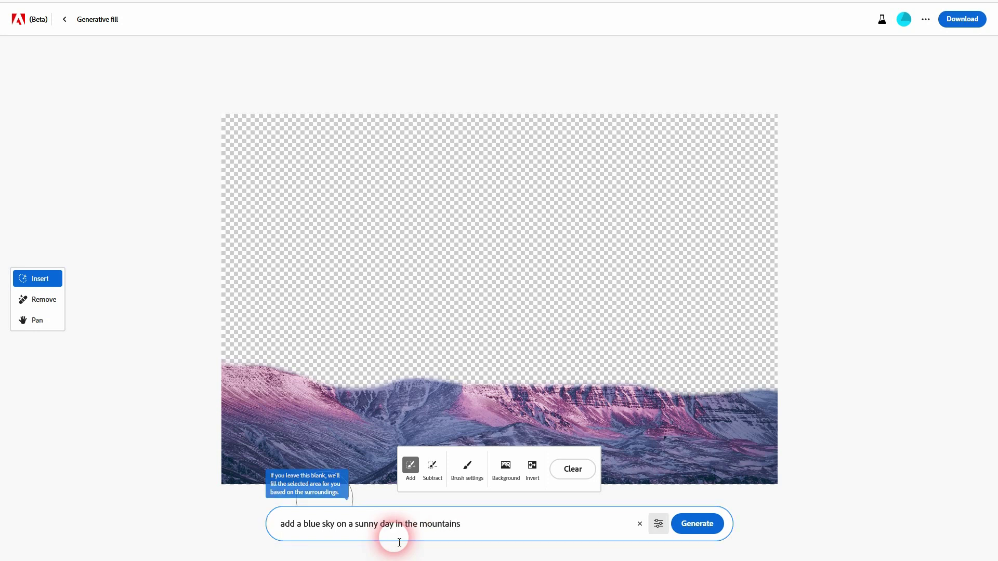
key("Return")
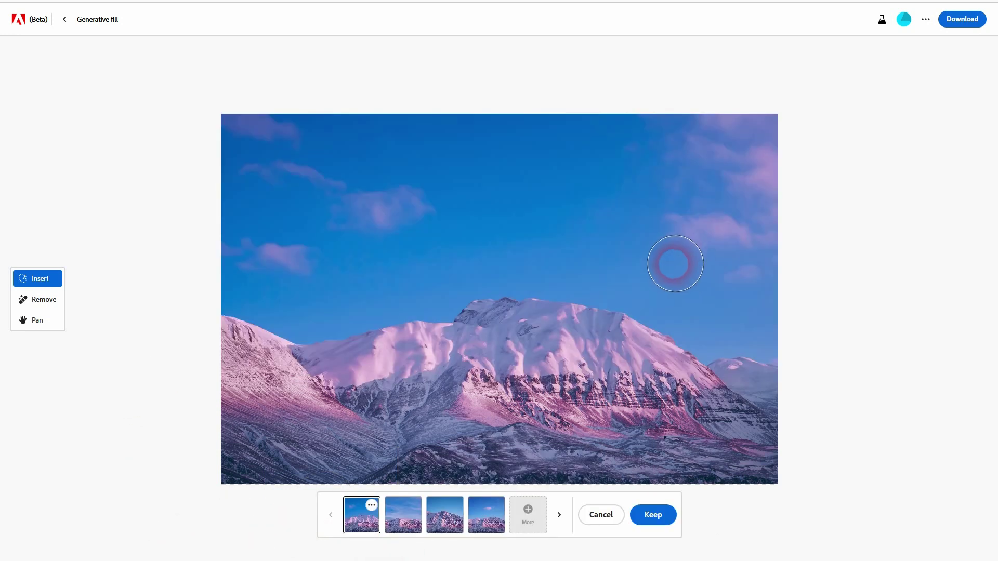
- Compare the sky variations and keep the second one with wispy clouds
left_click(372, 531)
left_click(415, 517)
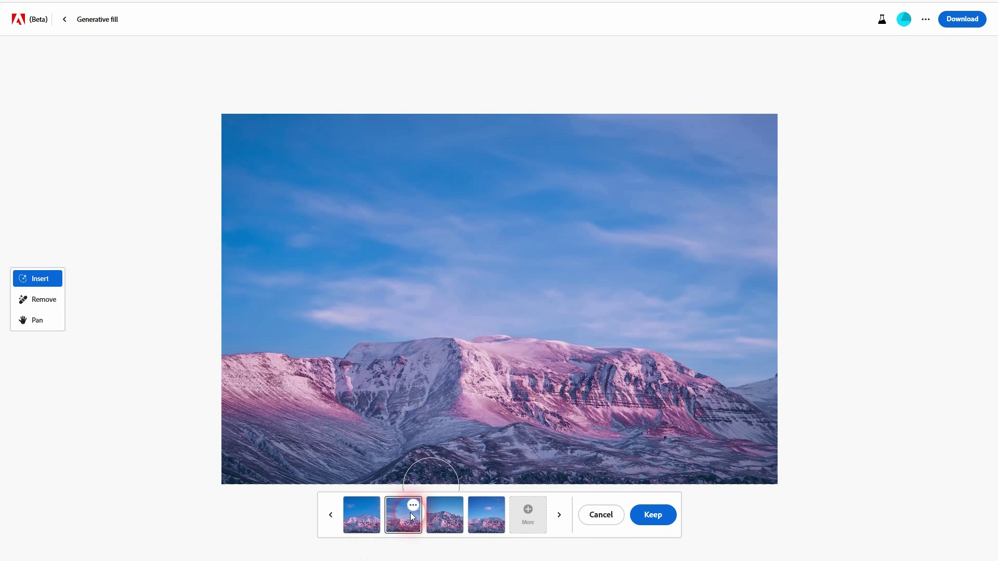
left_click(449, 526)
left_click(481, 526)
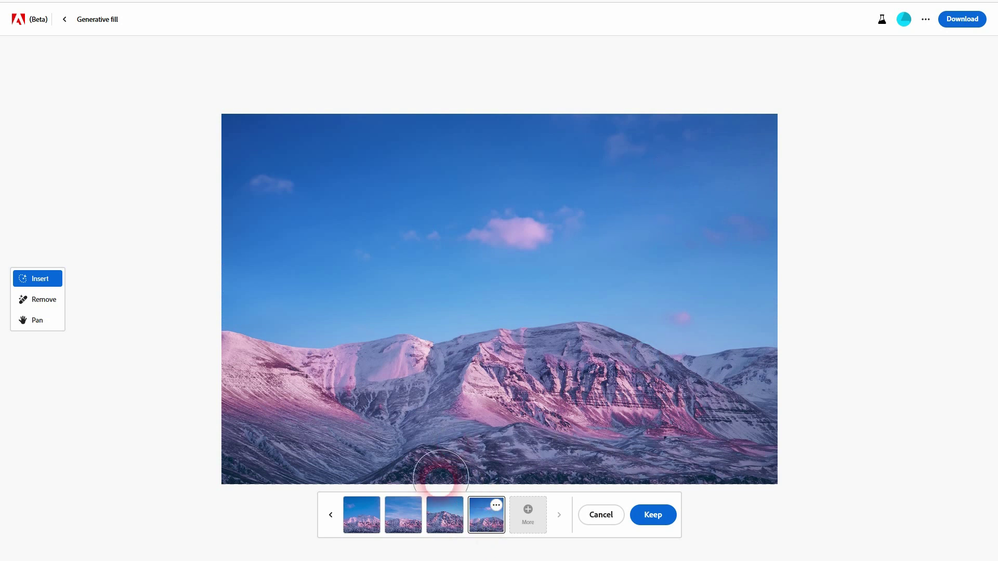
left_click(415, 529)
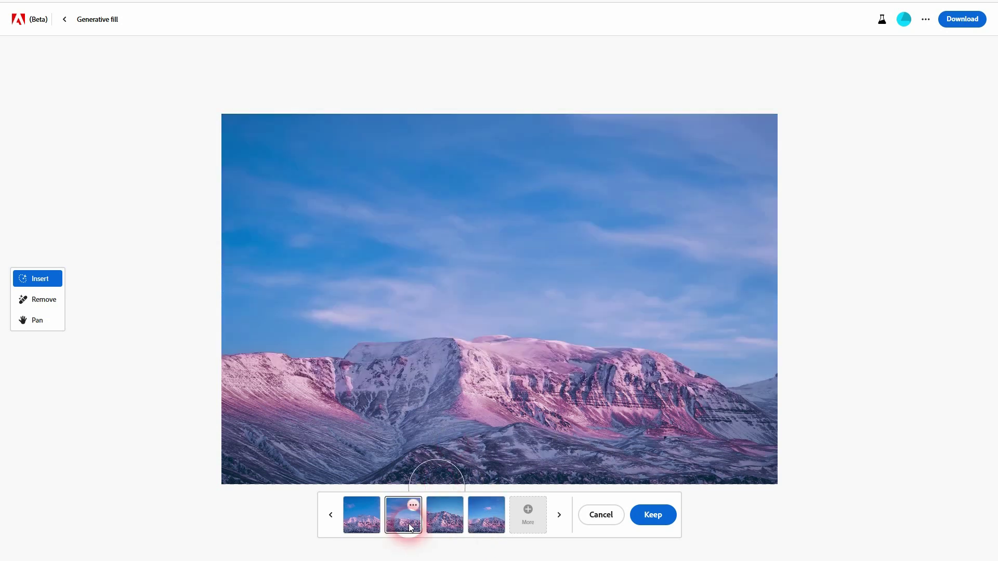
left_click(650, 515)
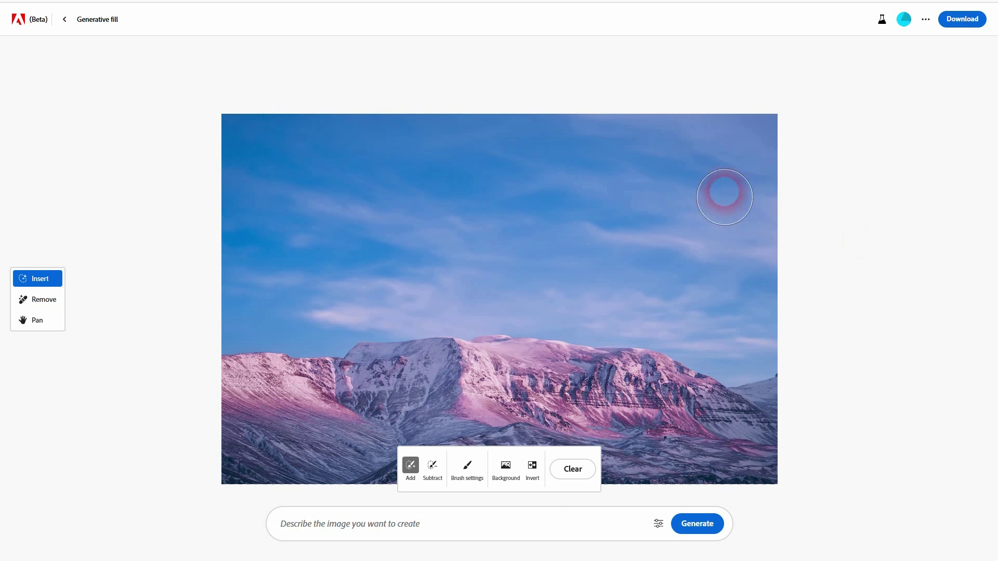
- Mask the top-right sky, generate suns with 'add a sun', then discard the cartoon-style results
mouse_move(805, 131)
left_mouse_down()
mouse_move(733, 118)
mouse_move(688, 139)
mouse_move(735, 168)
mouse_move(803, 167)
mouse_move(798, 187)
mouse_move(731, 182)
mouse_move(689, 156)
mouse_move(676, 87)
left_mouse_up()
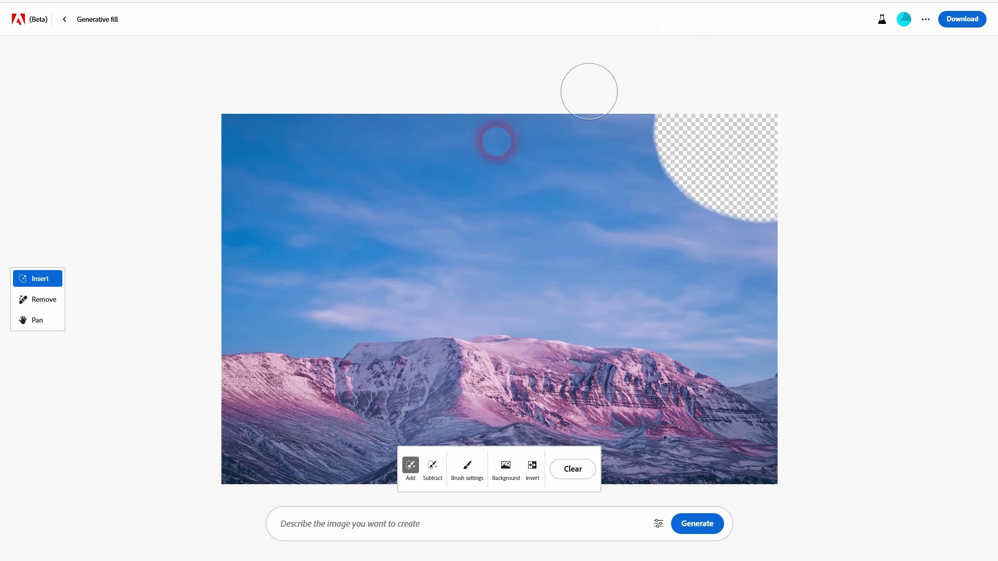
left_click(321, 525)
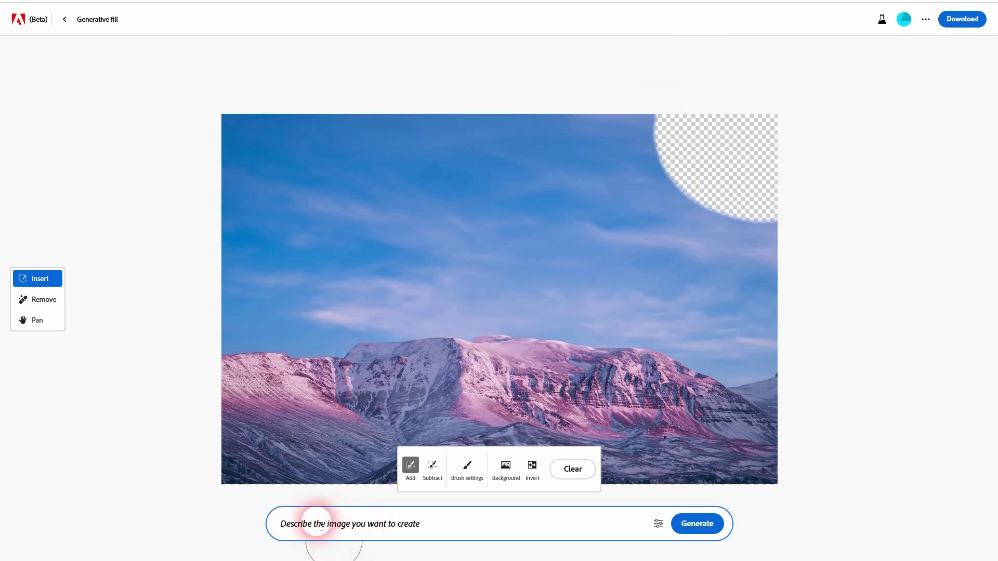
type("add a sun")
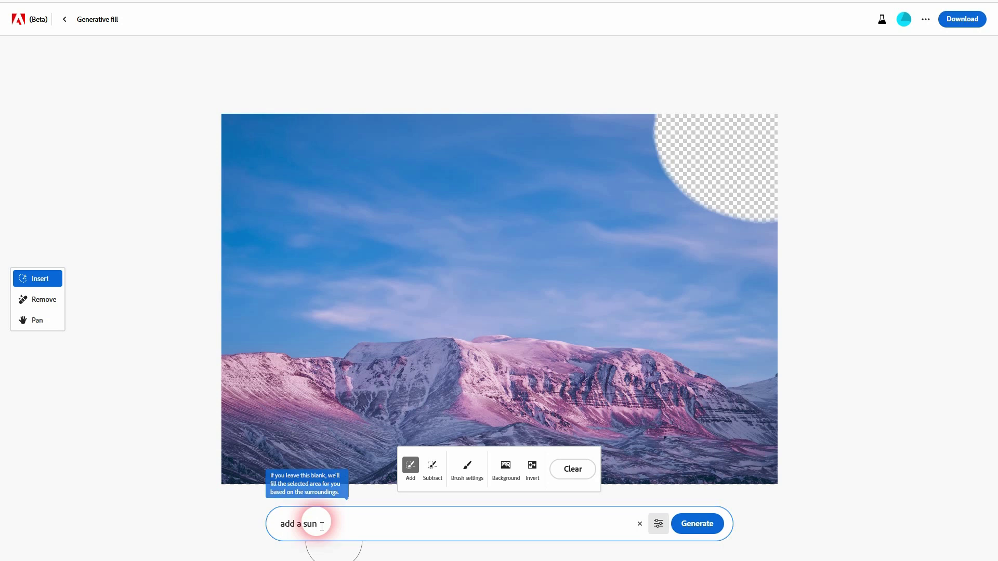
key("Return")
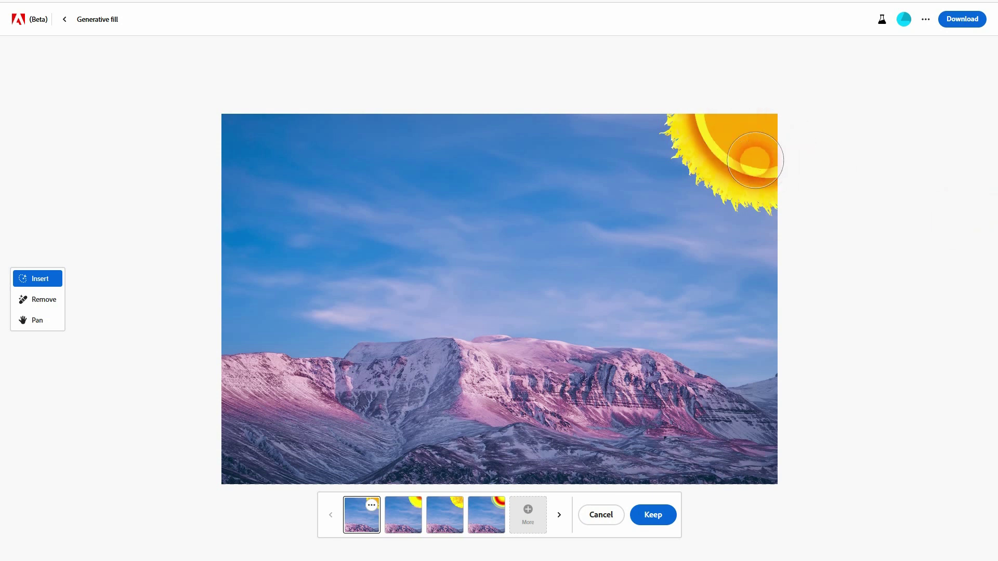
left_click(411, 520)
left_click(440, 518)
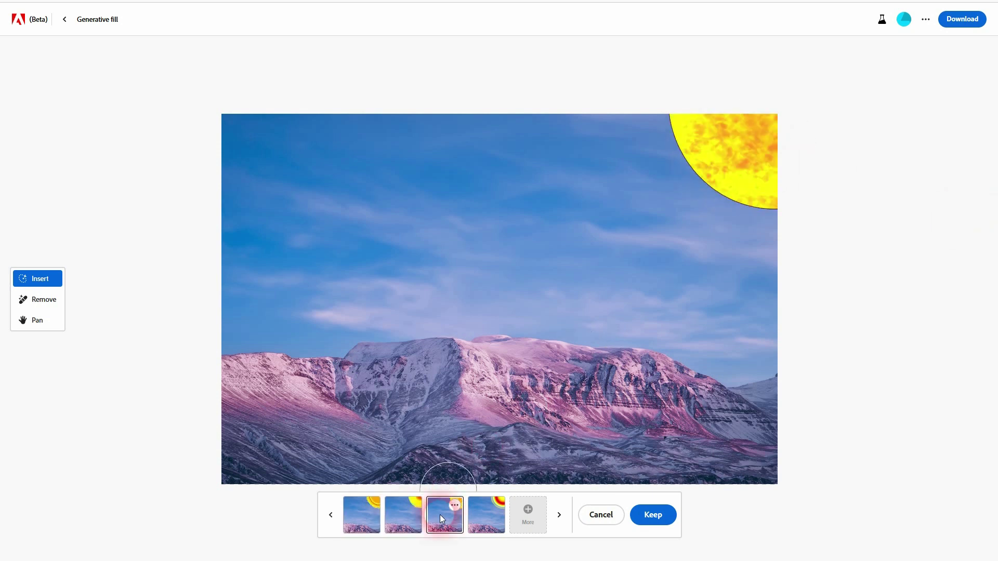
left_click(484, 519)
left_click(598, 515)
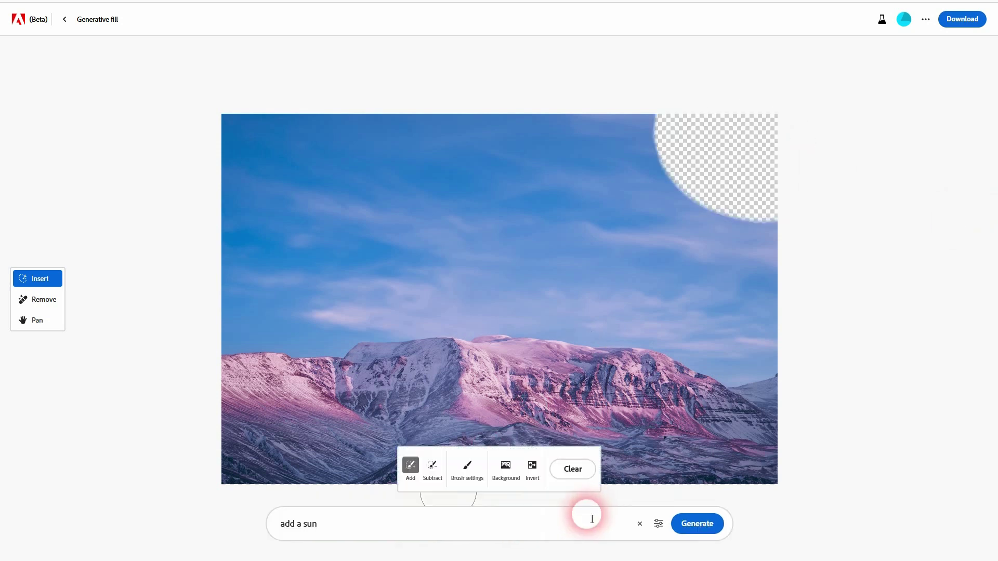
- Revise the prompt to 'add a photorealistic sun' and regenerate
left_click(353, 524)
left_click(312, 524)
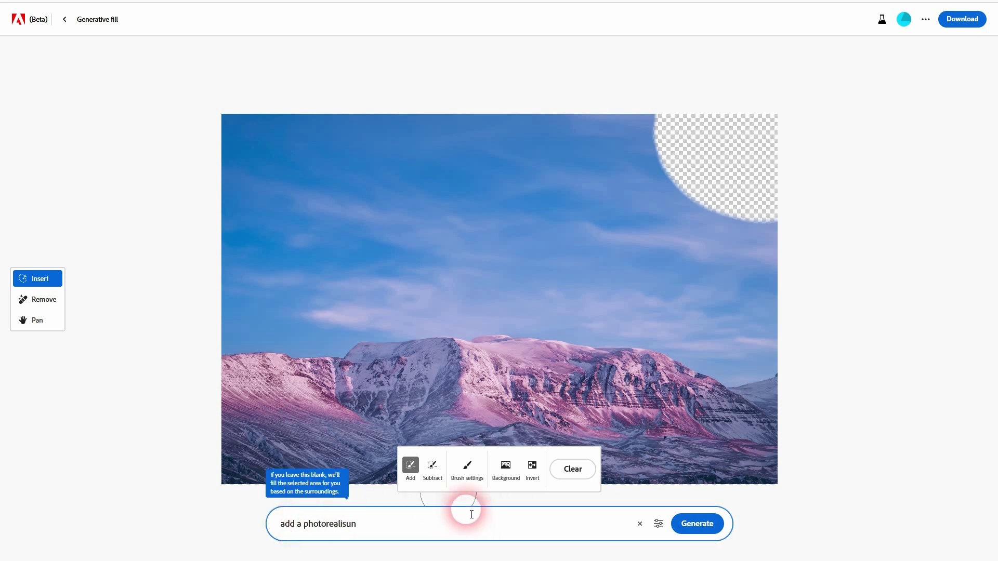
type("photorealistic s")
key("Return")
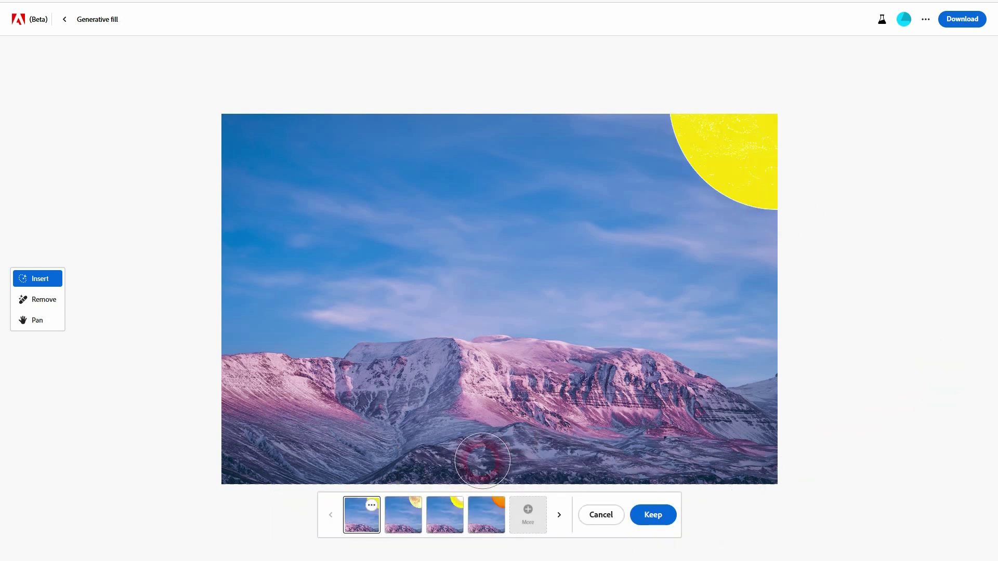
- Review the photorealistic sun variations plus a fresh batch from More, then cancel them all
left_click(408, 526)
left_click(442, 520)
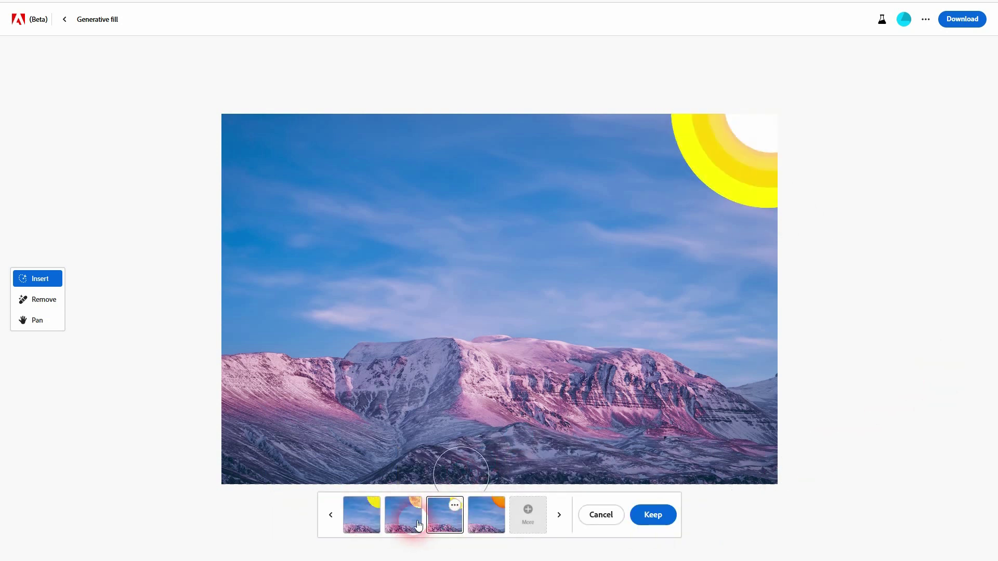
left_click(401, 523)
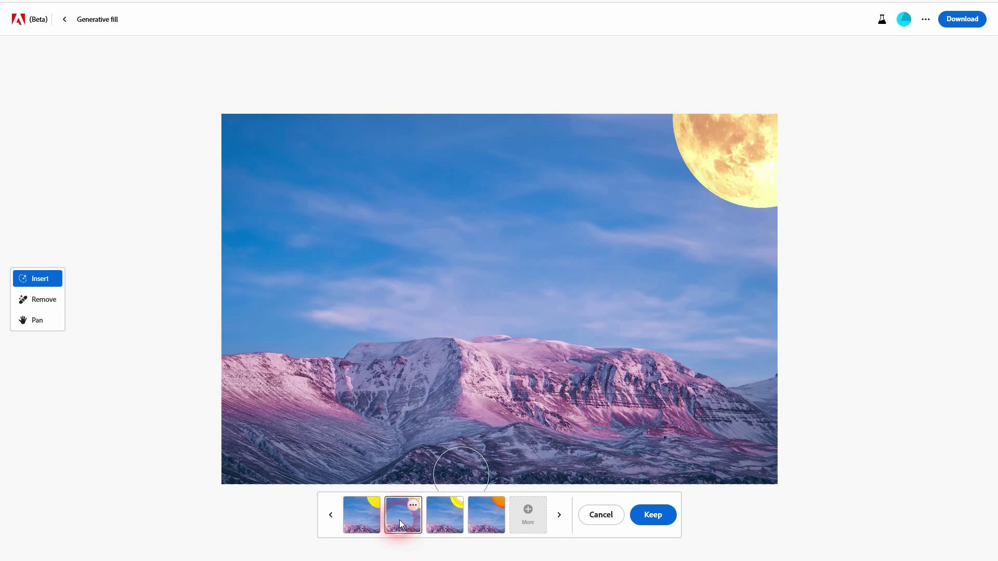
left_click(489, 523)
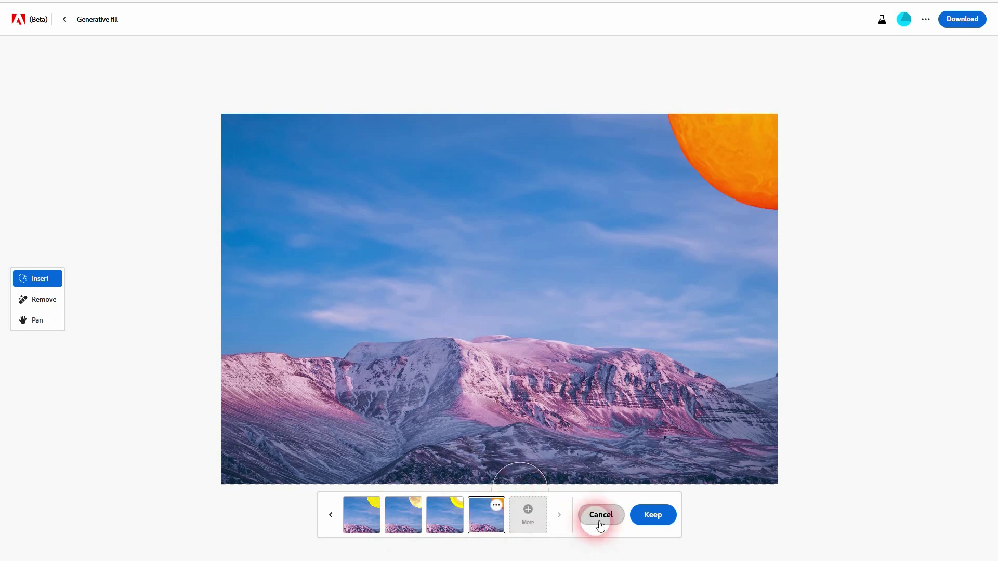
left_click(528, 515)
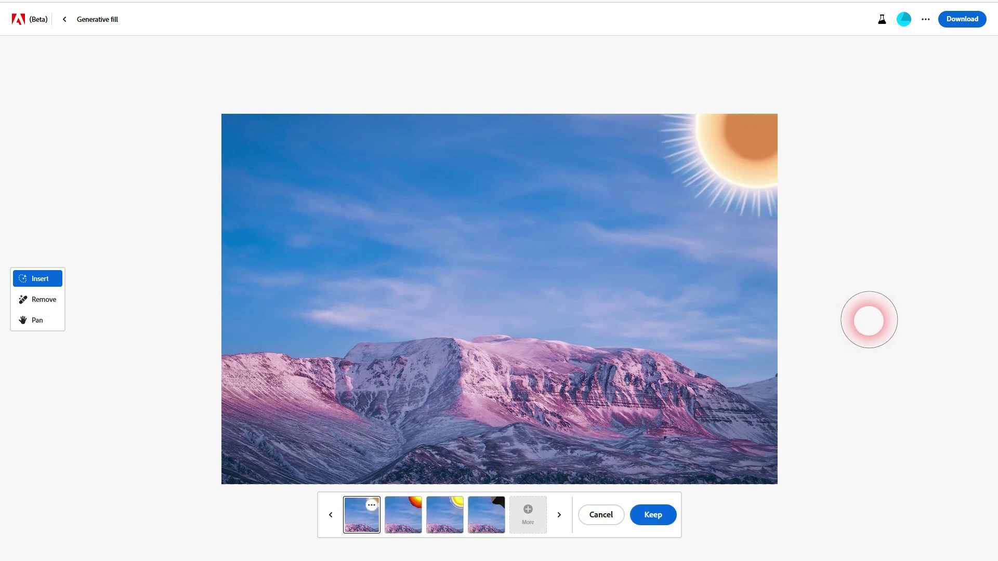
left_click(485, 529)
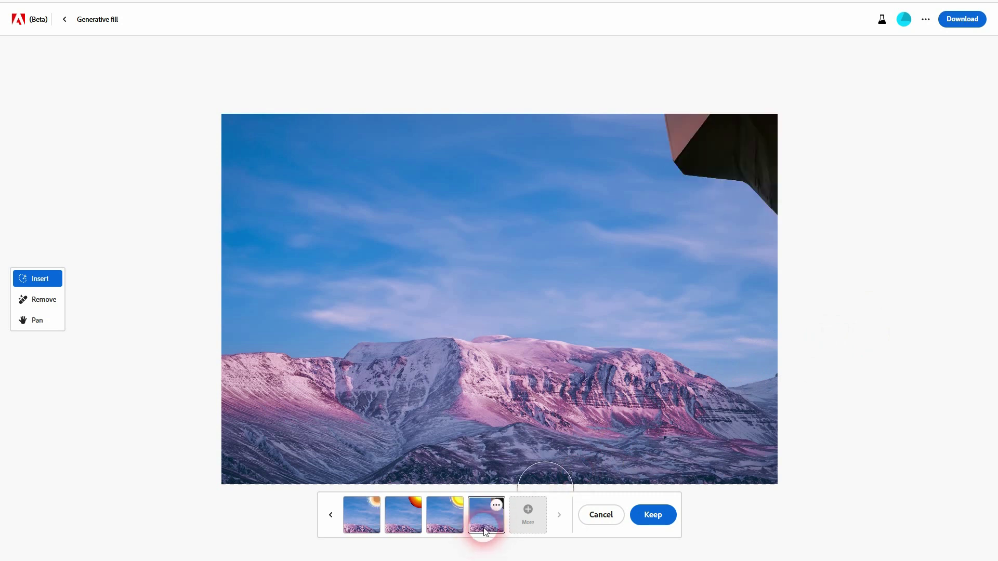
left_click(457, 523)
left_click(402, 517)
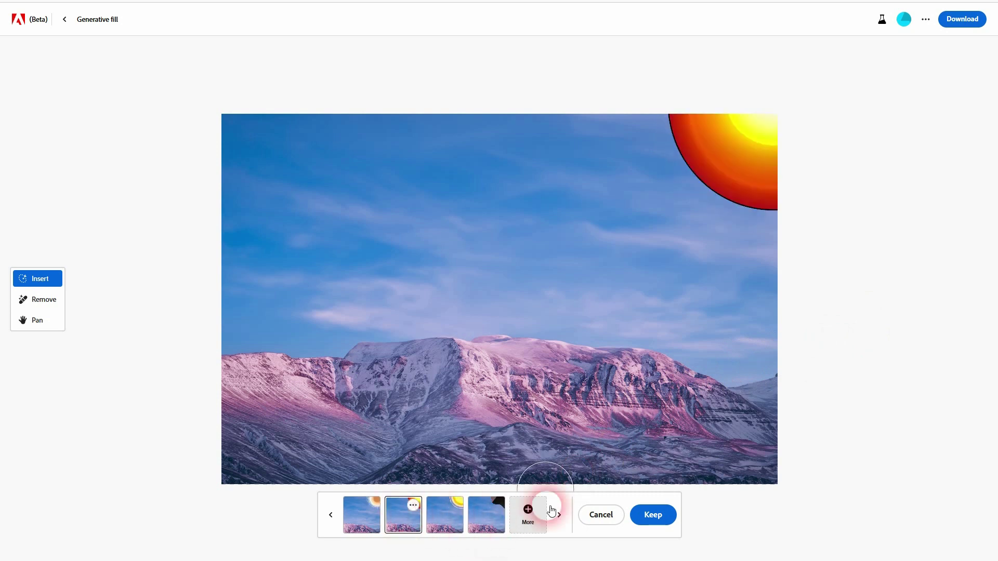
left_click(590, 515)
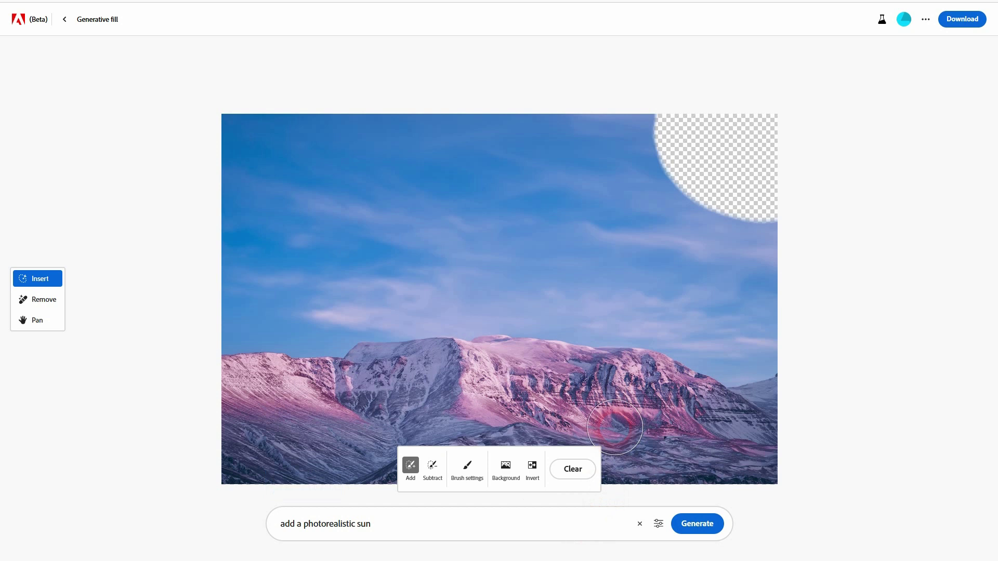
- Delete the 'add a photorealistic sun' prompt and clear the top-right sky mask
left_click_drag(624, 301, 632, 369)
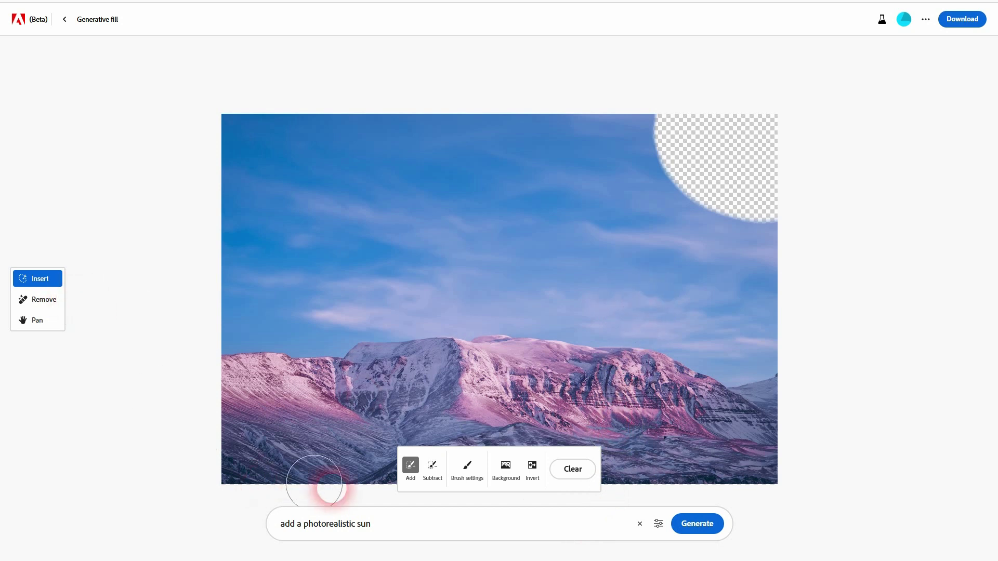
left_click(355, 528)
left_click_drag(355, 529, 258, 530)
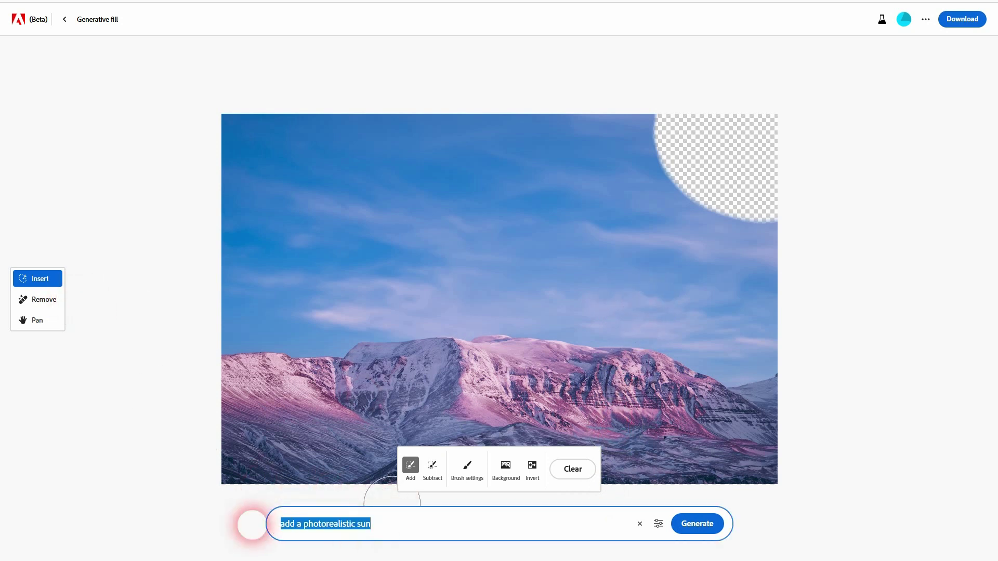
key("BackSpace")
left_click(573, 468)
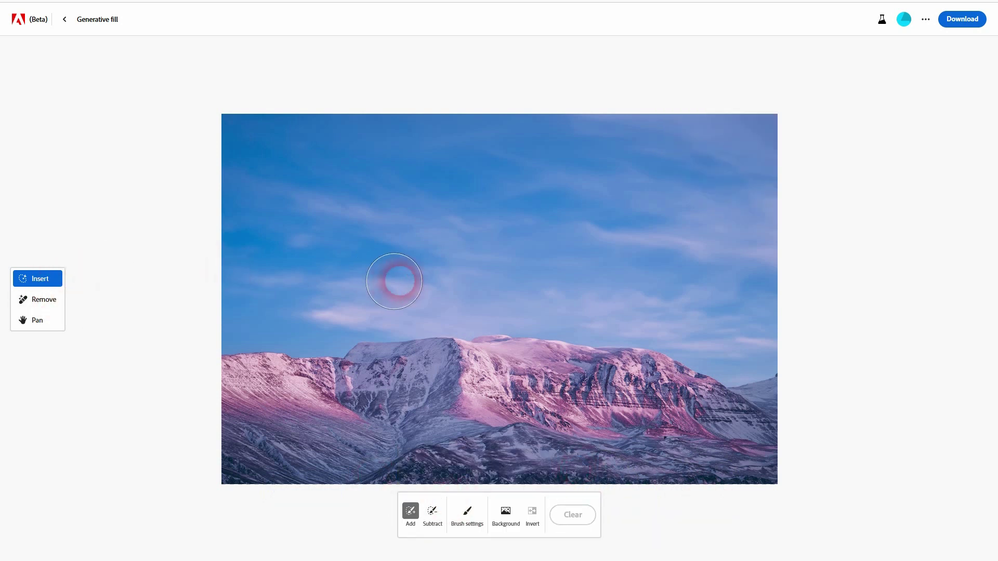
- Mask a patch of sky above the peak and generate fills with the prompt 'small plane'
left_click_drag(500, 246, 531, 246)
left_click(366, 524)
left_click_drag(372, 525, 305, 524)
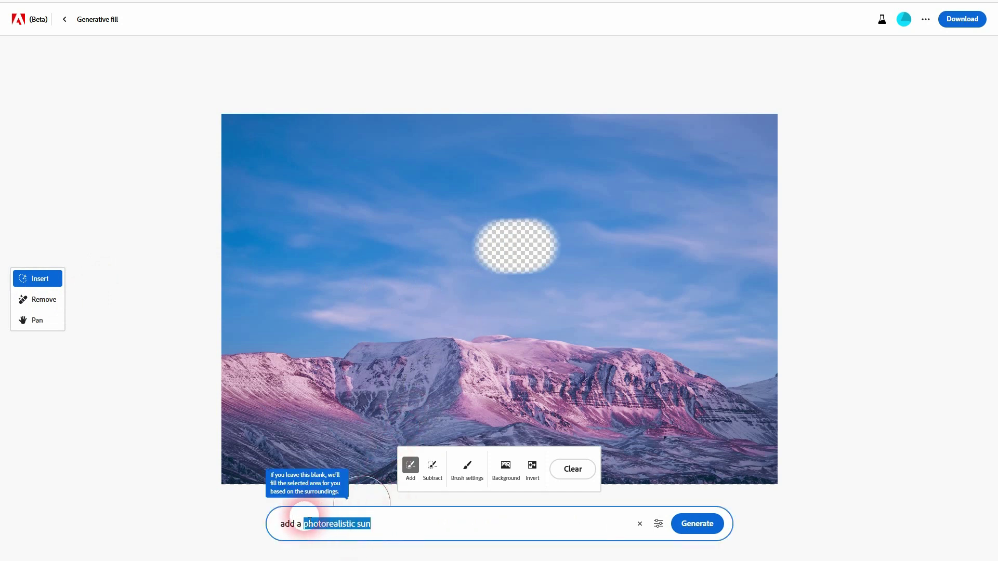
type("smal")
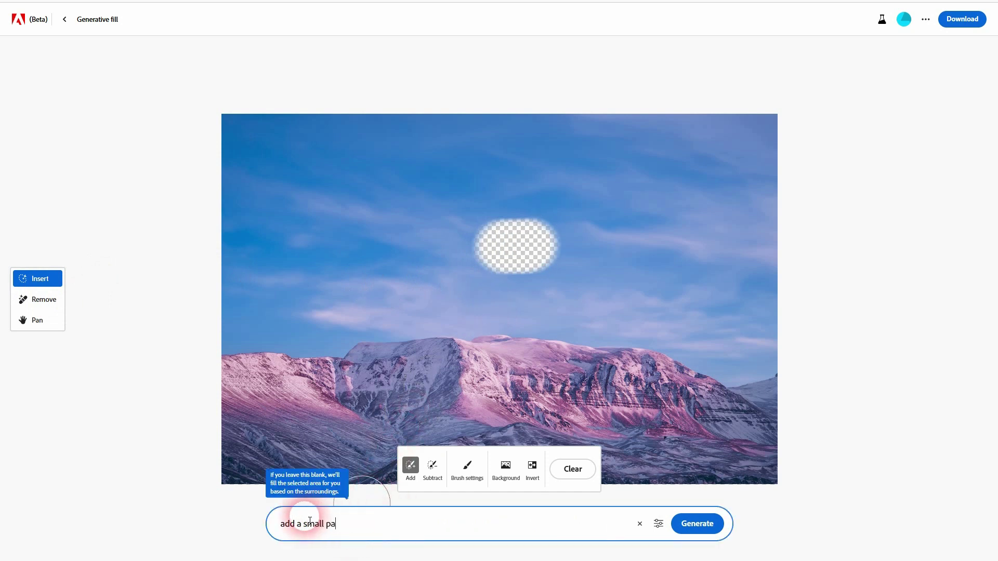
type("l plane")
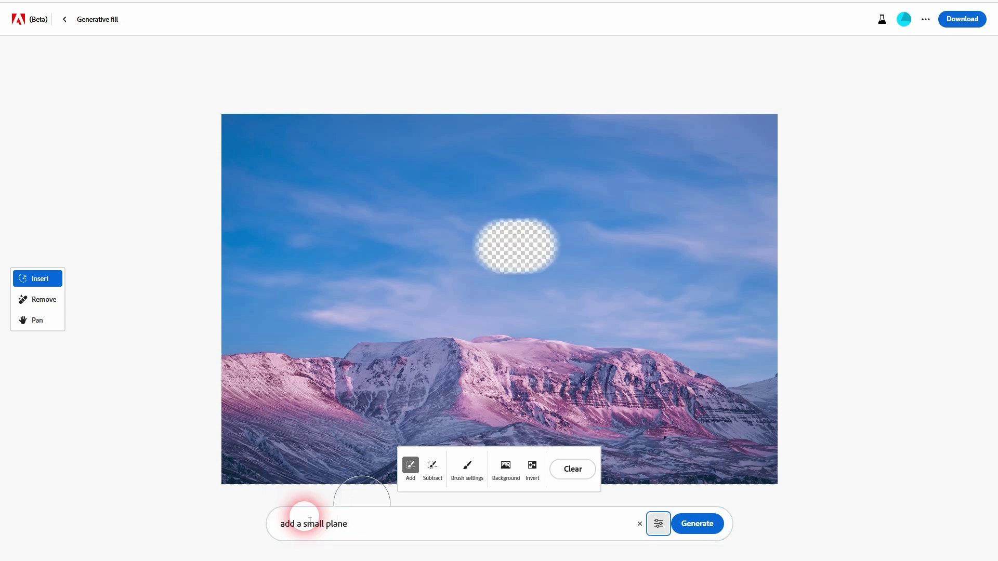
key("Return")
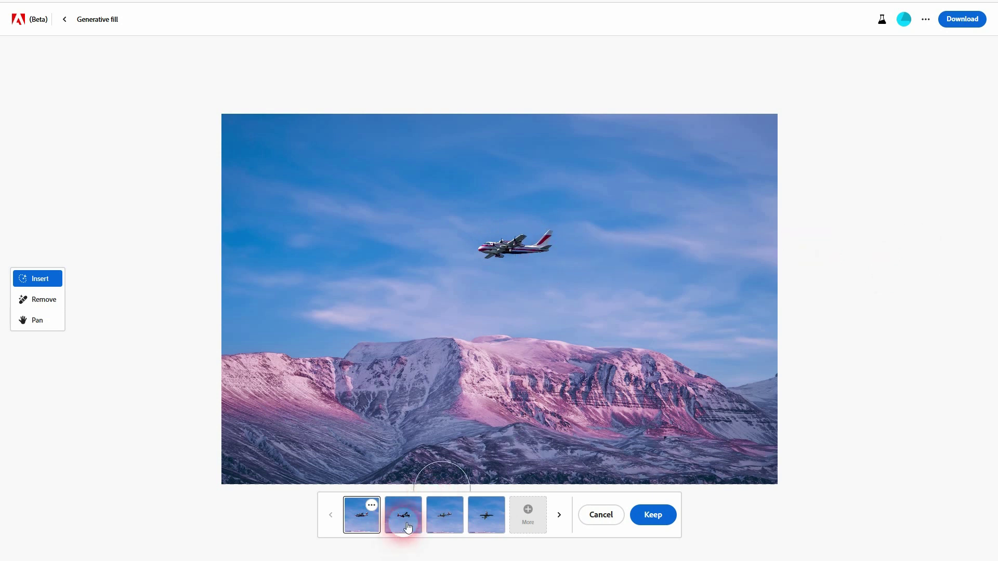
left_click(408, 528)
left_click(443, 527)
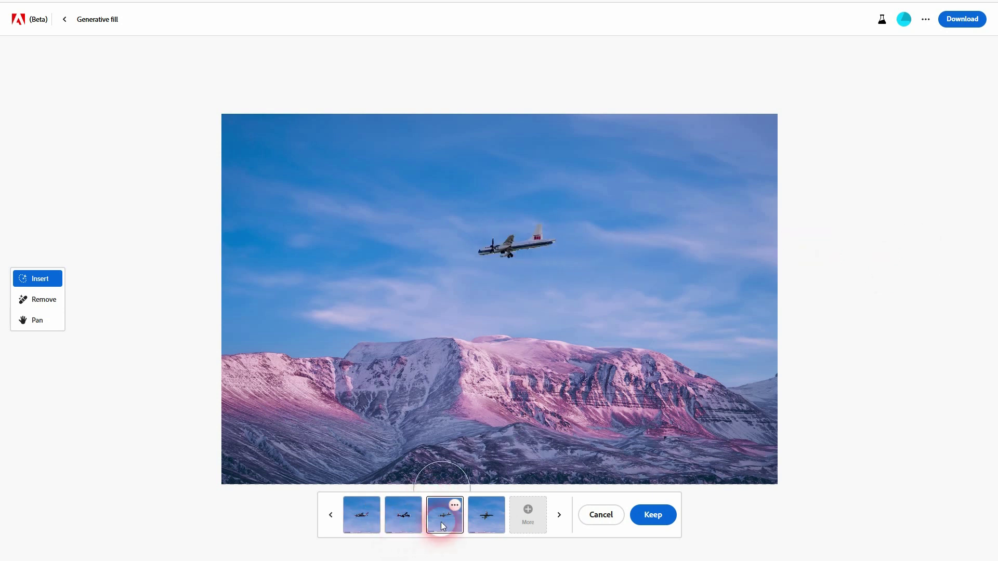
left_click(486, 518)
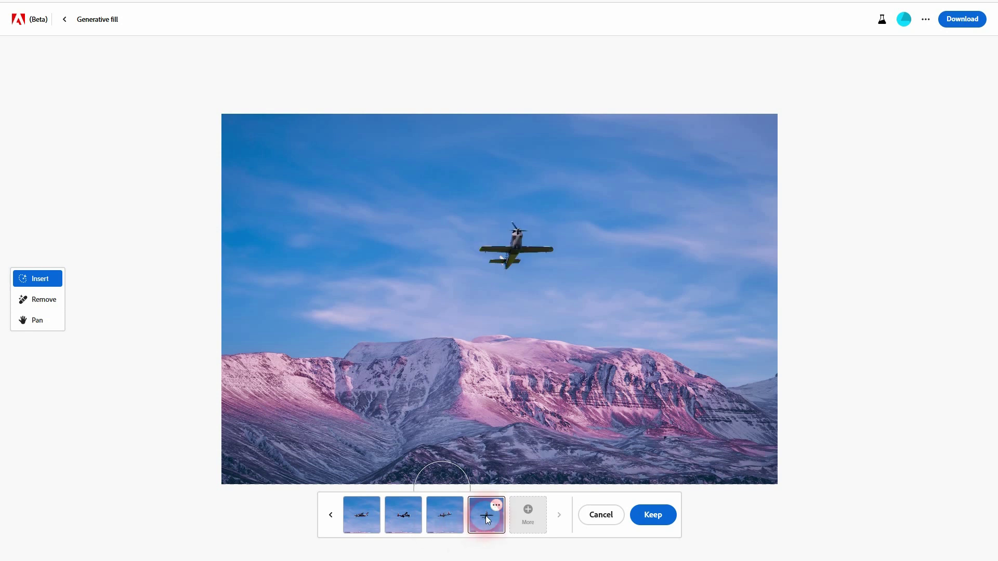
left_click(413, 519)
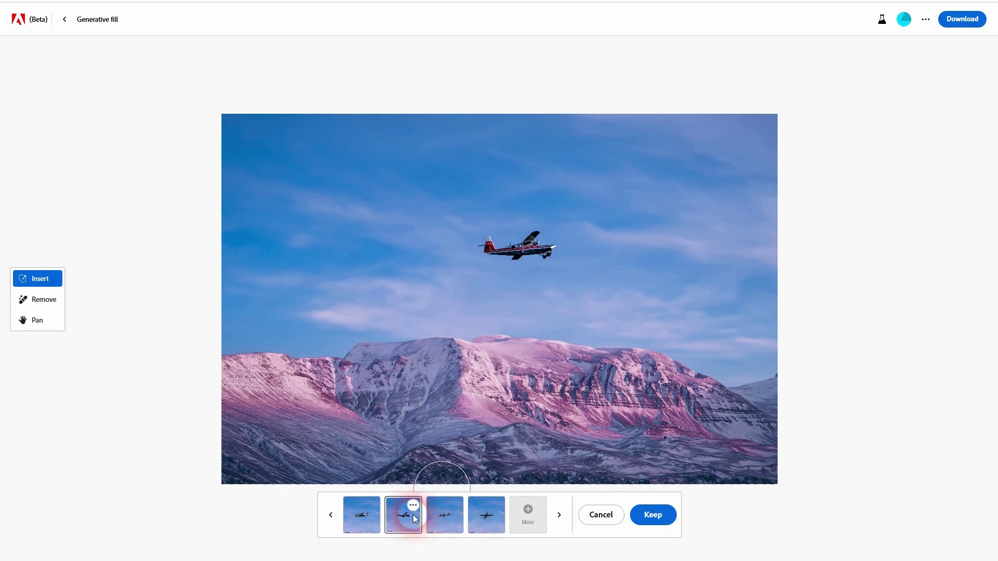
left_click(363, 513)
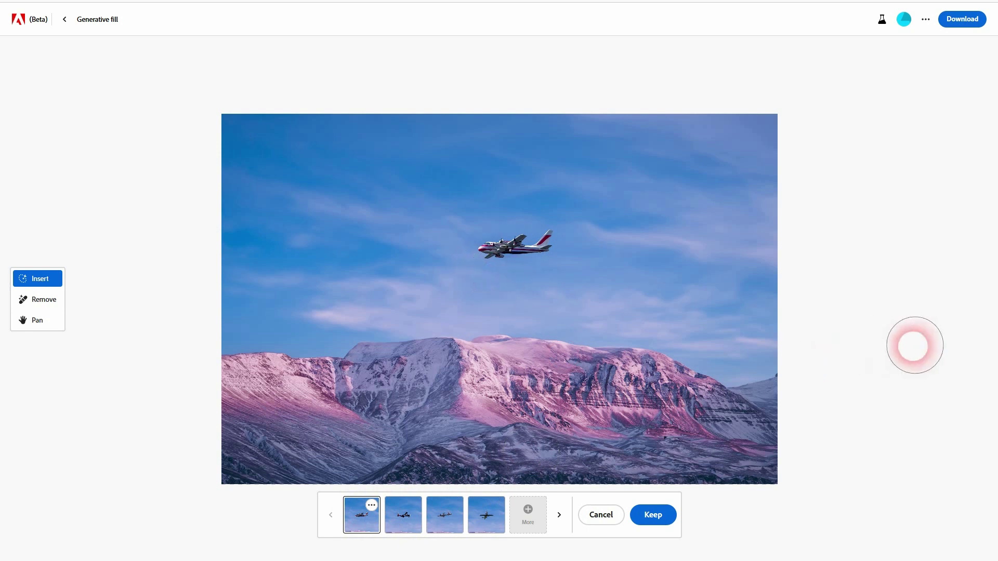
- Keep the red-and-white airliner variation in the mountain sky
left_click(655, 516)
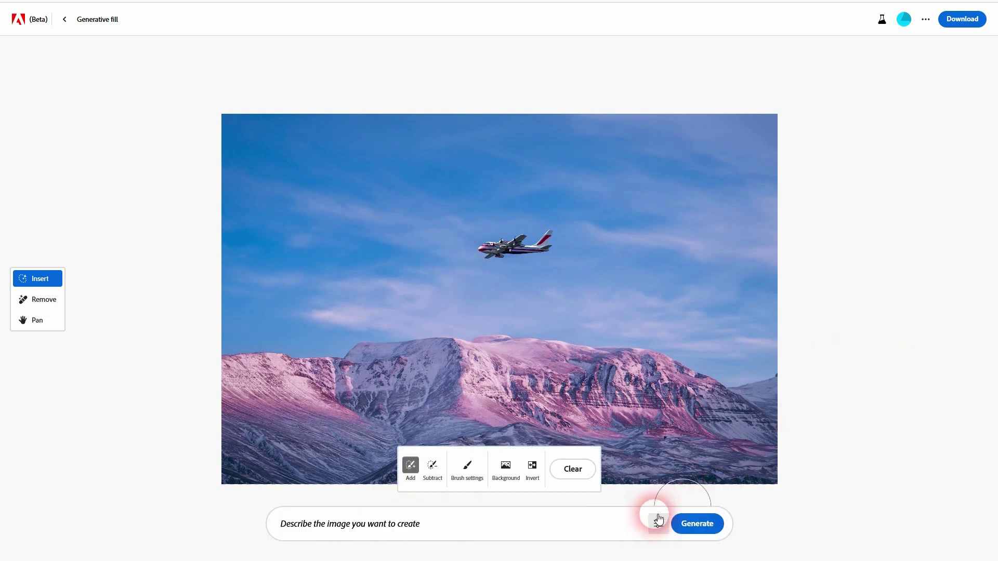